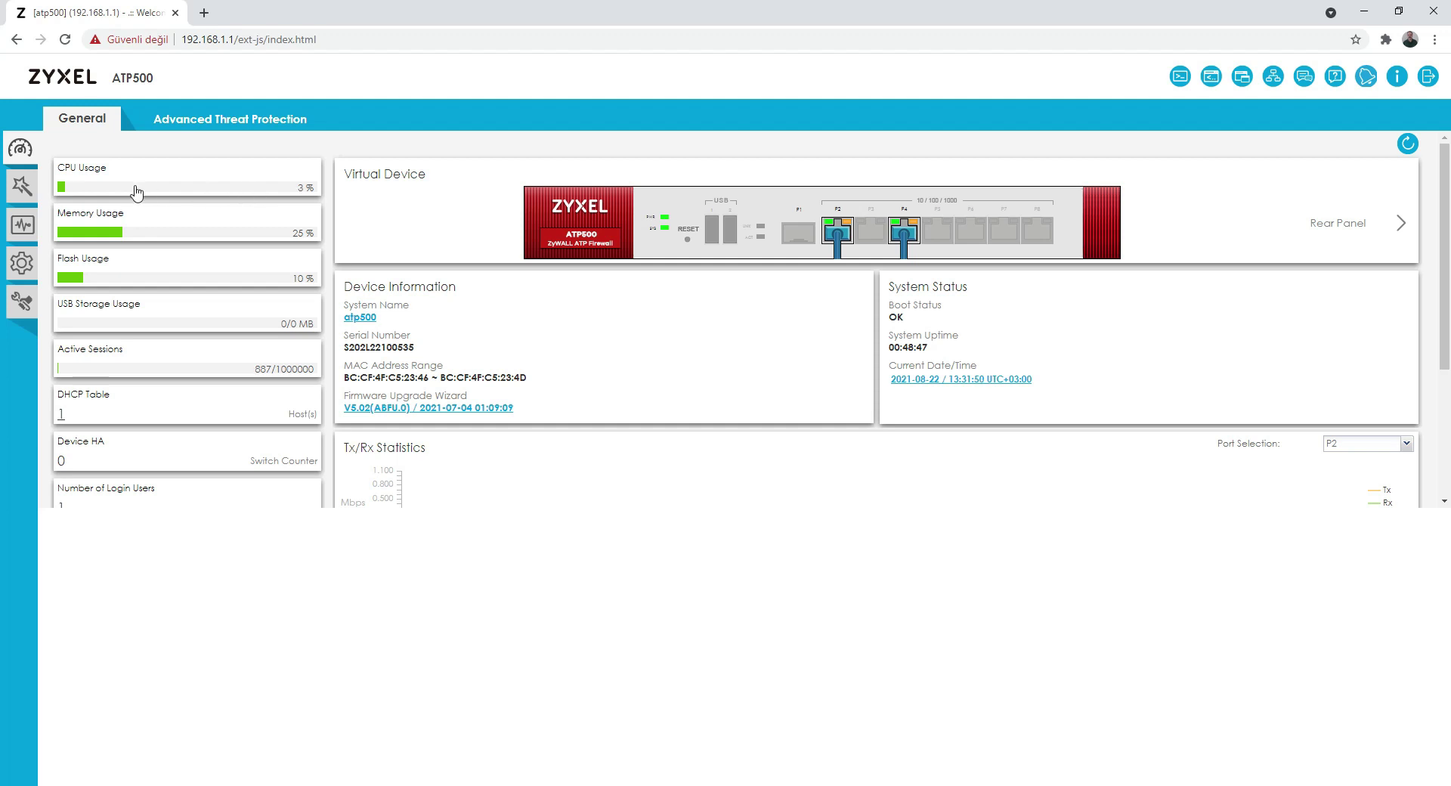
Step: Review the CPU usage history graph, keeping the 5-minute refresh interval and refreshing it once
click(173, 190)
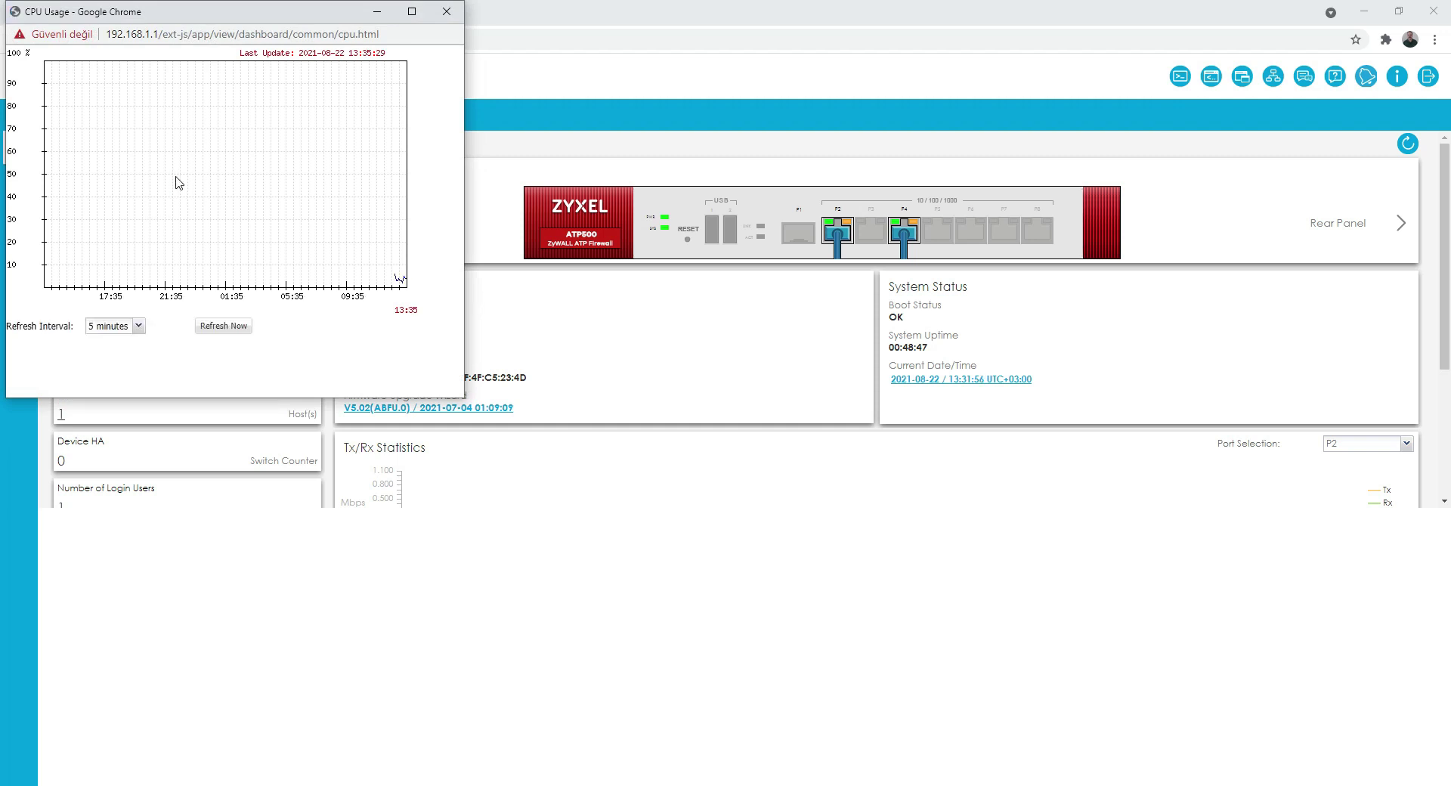
click(138, 325)
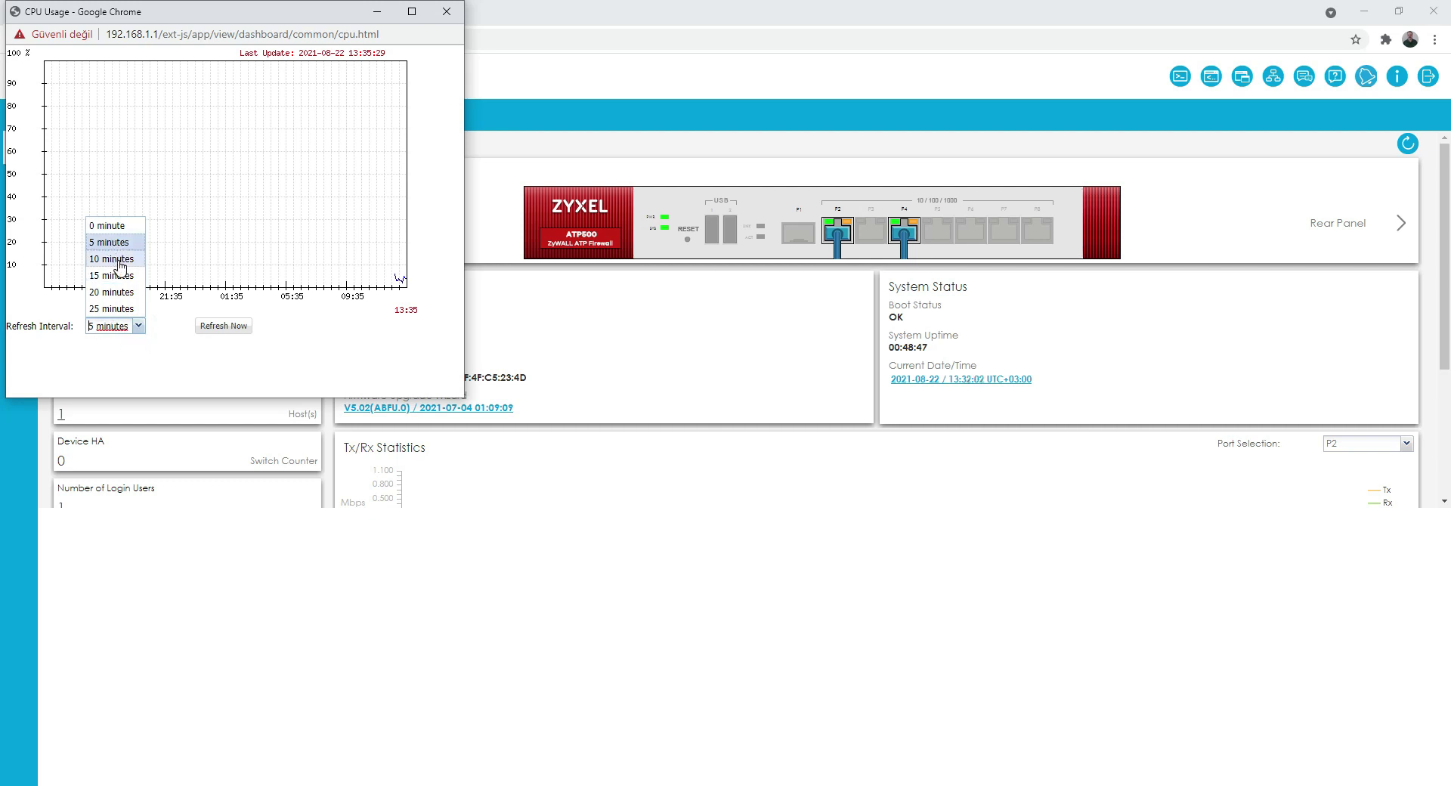
click(171, 350)
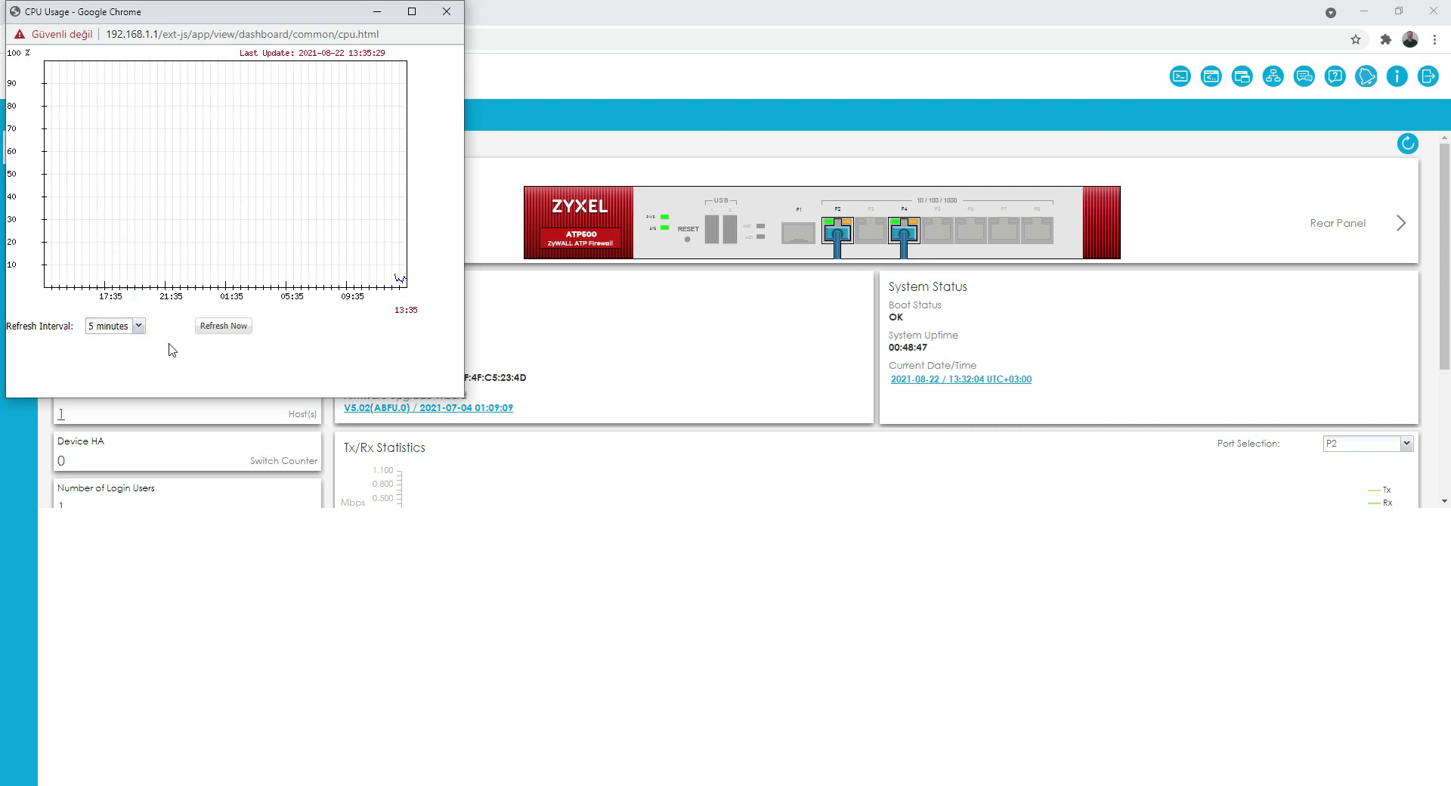
click(232, 326)
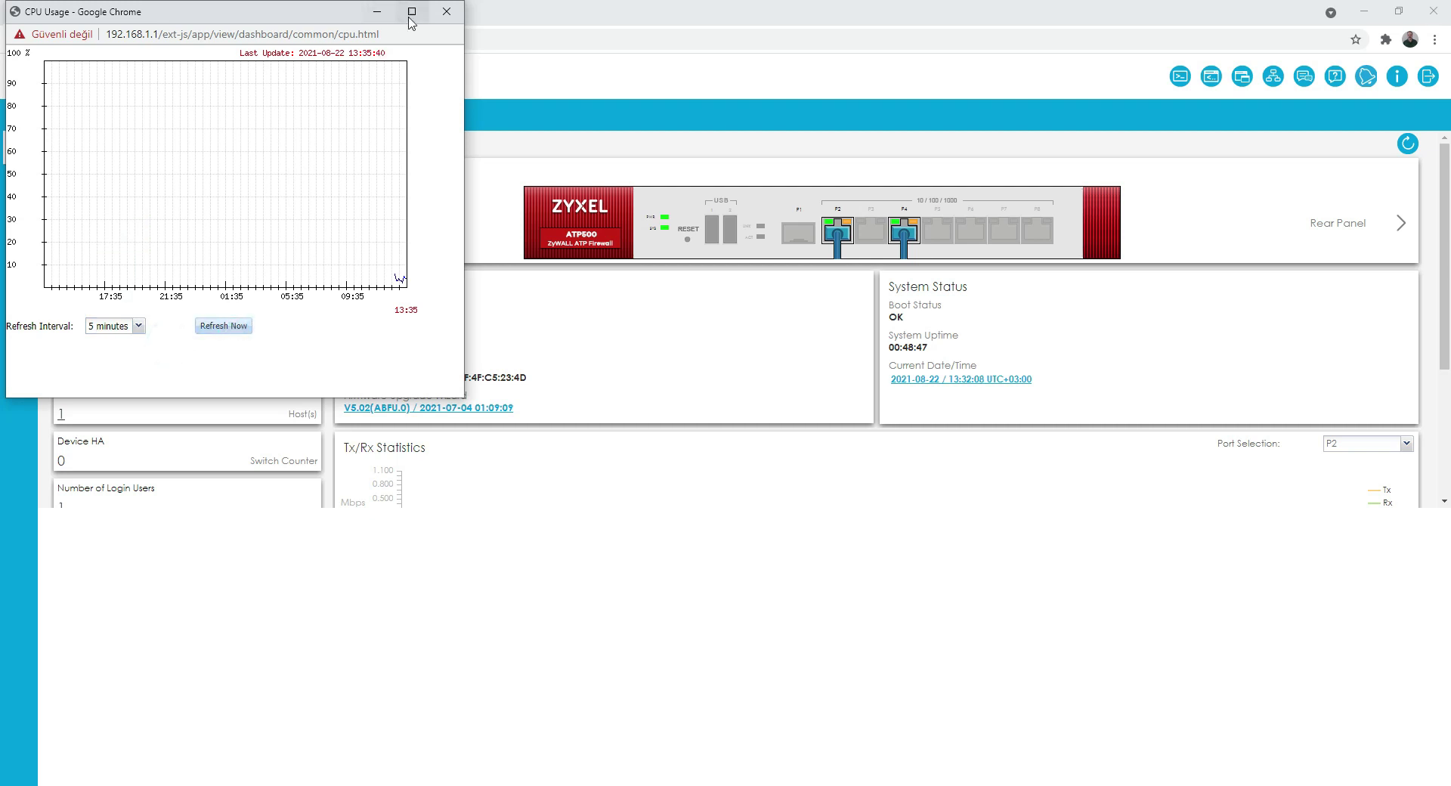
click(446, 12)
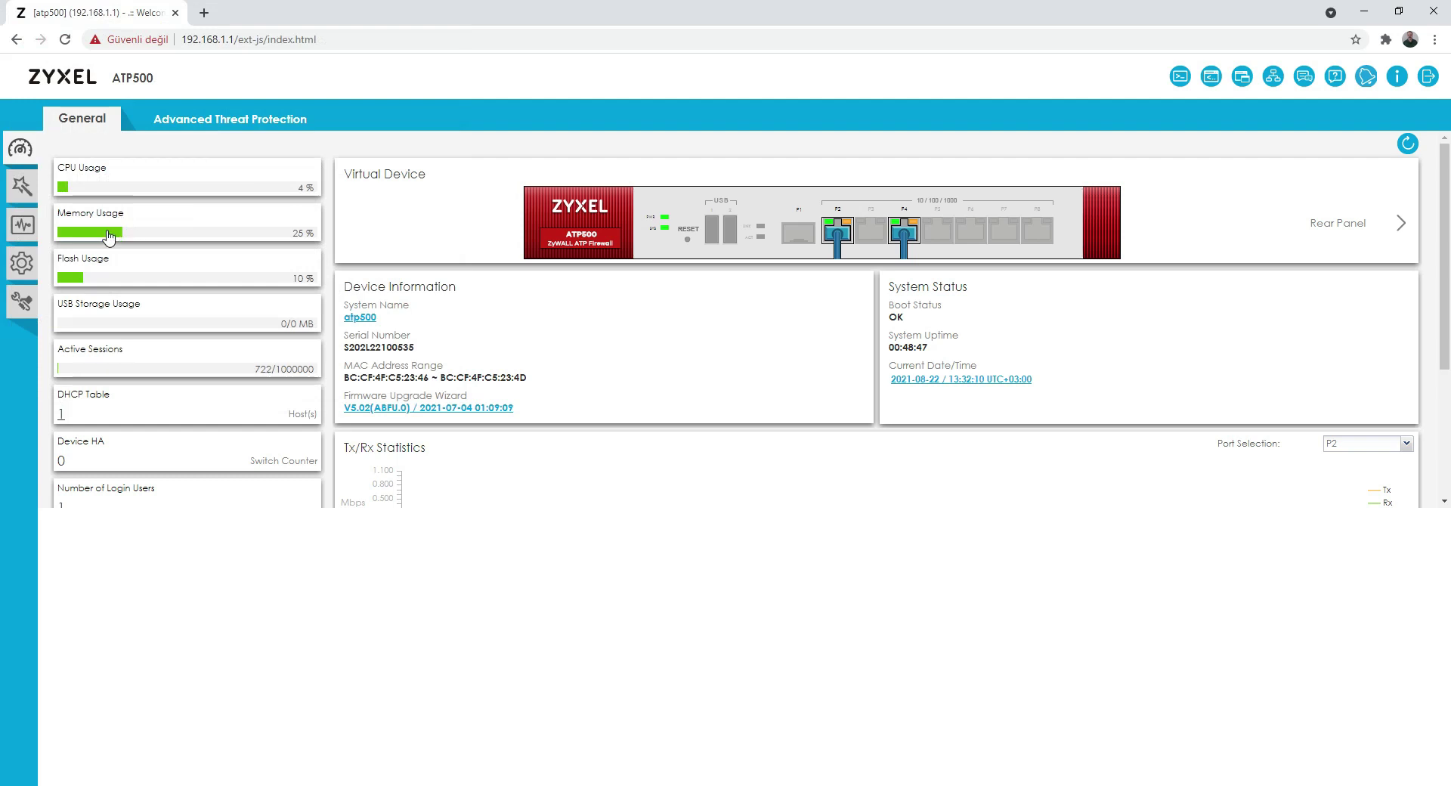
Step: Check the memory usage and active session usage graphs; flash usage shows no details
click(109, 239)
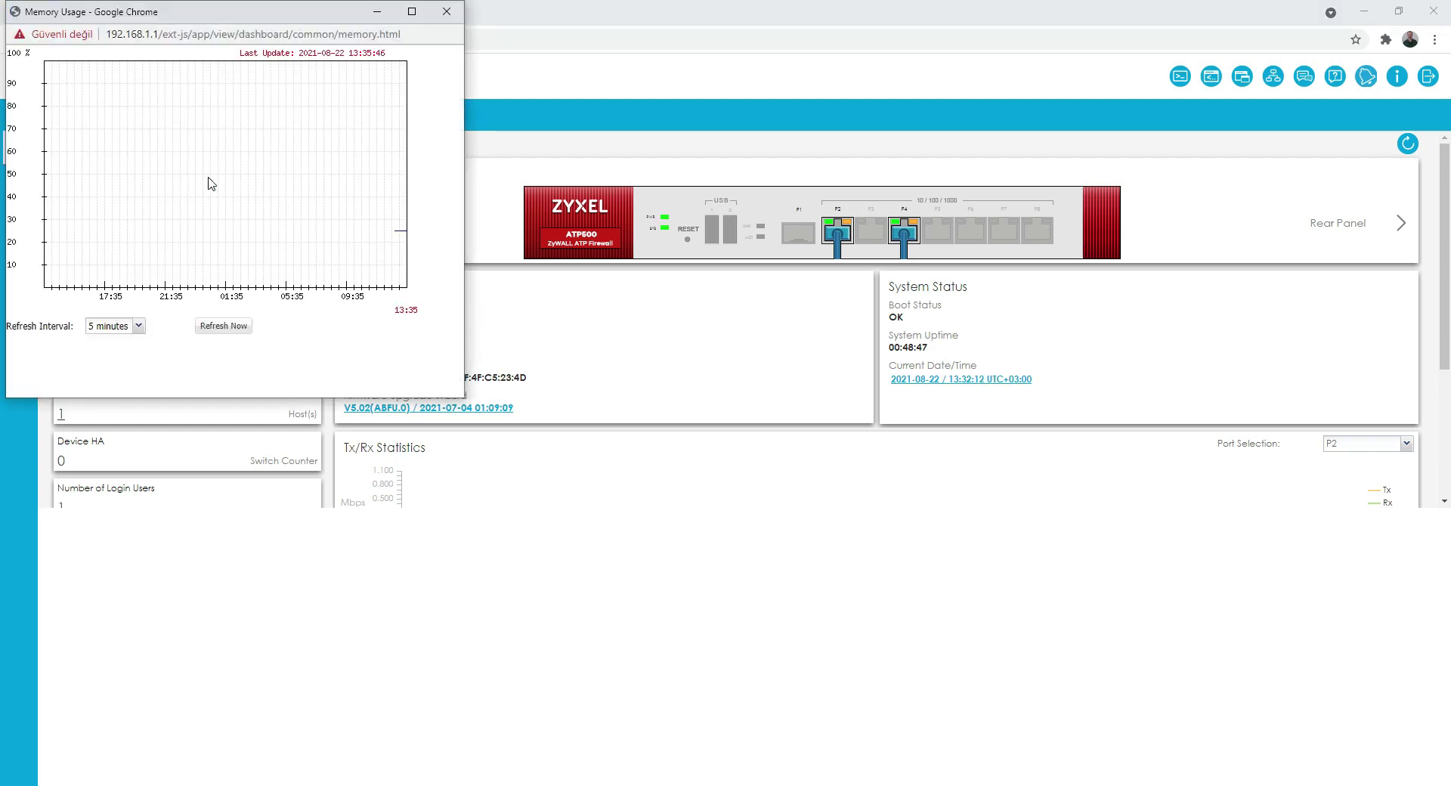
click(446, 11)
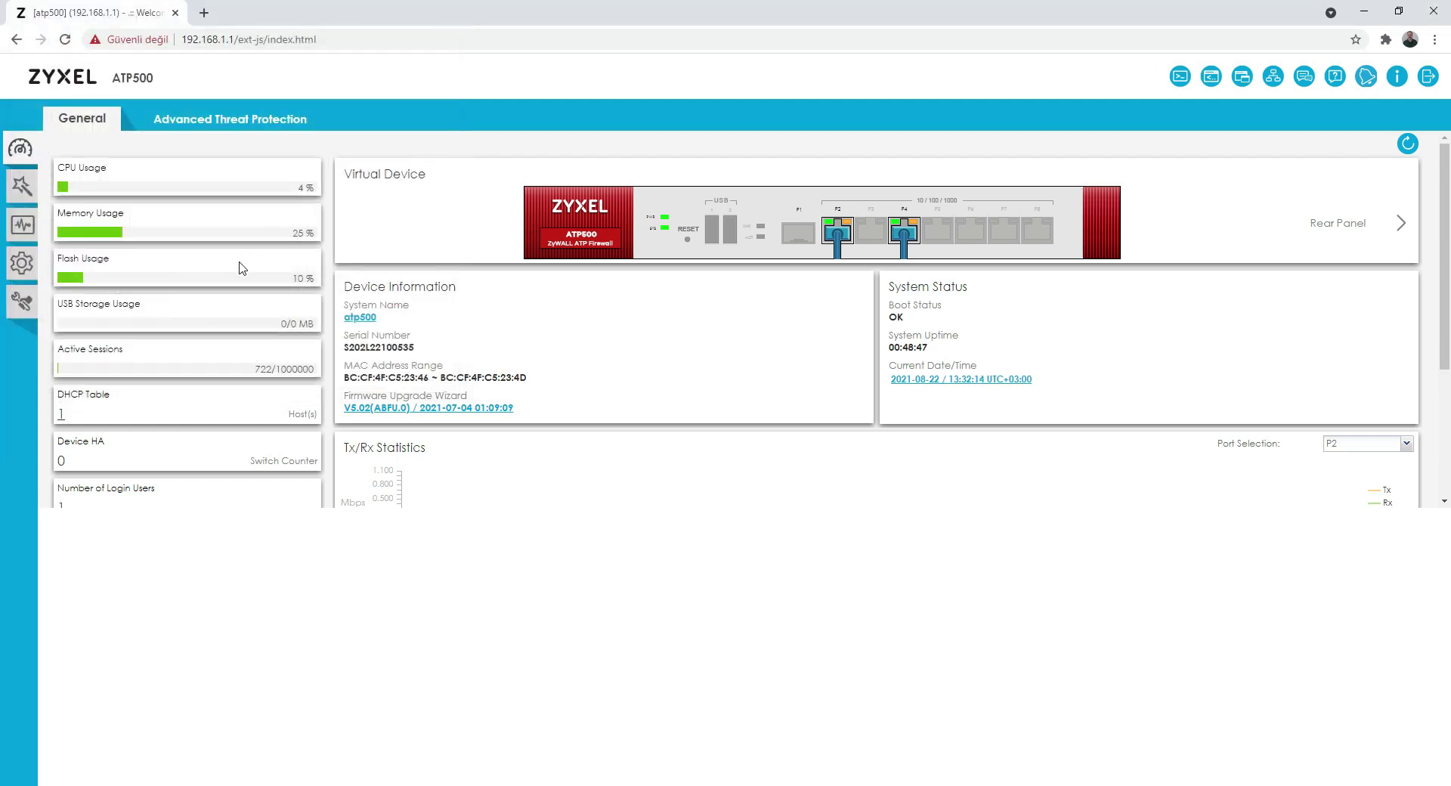
click(158, 273)
click(132, 279)
click(77, 372)
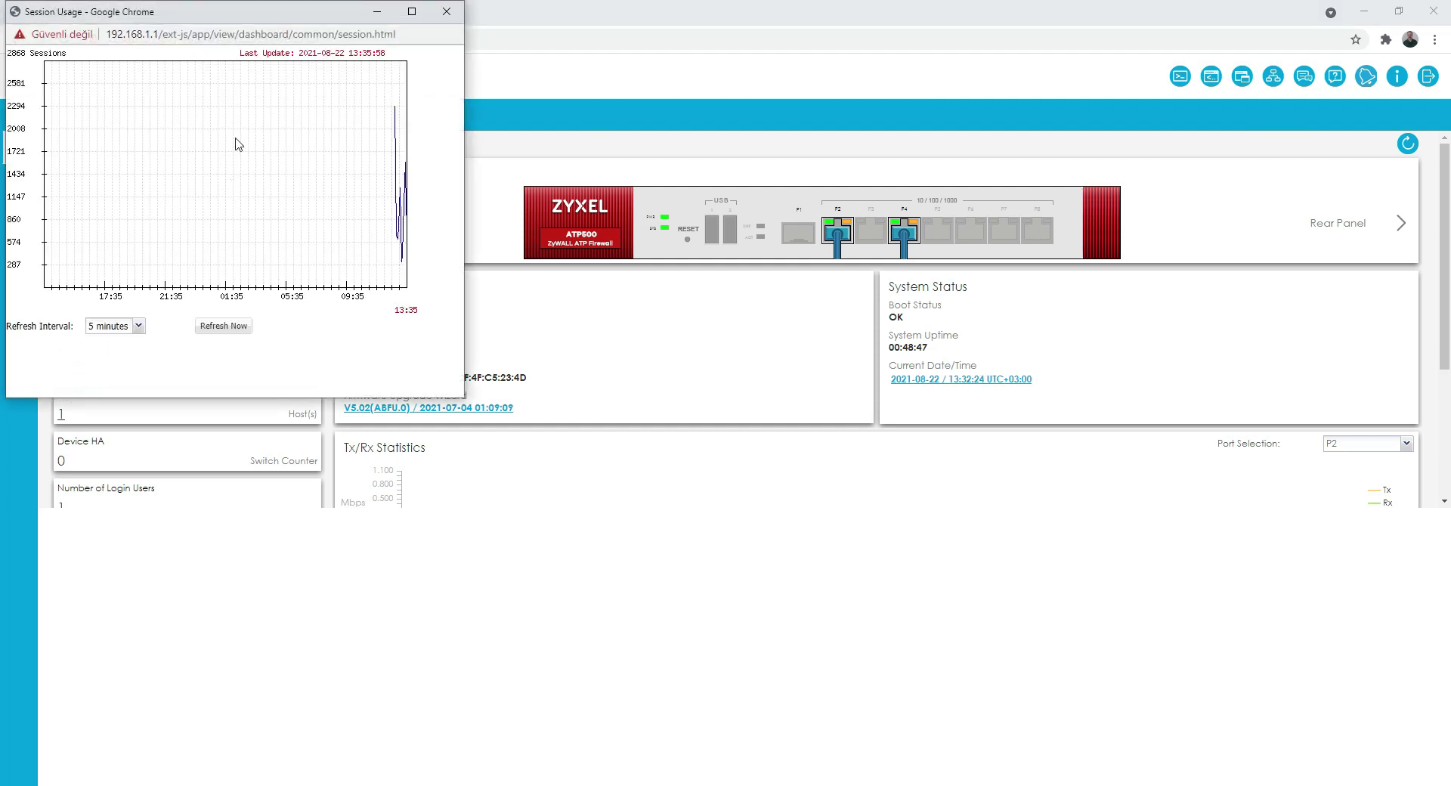
click(447, 12)
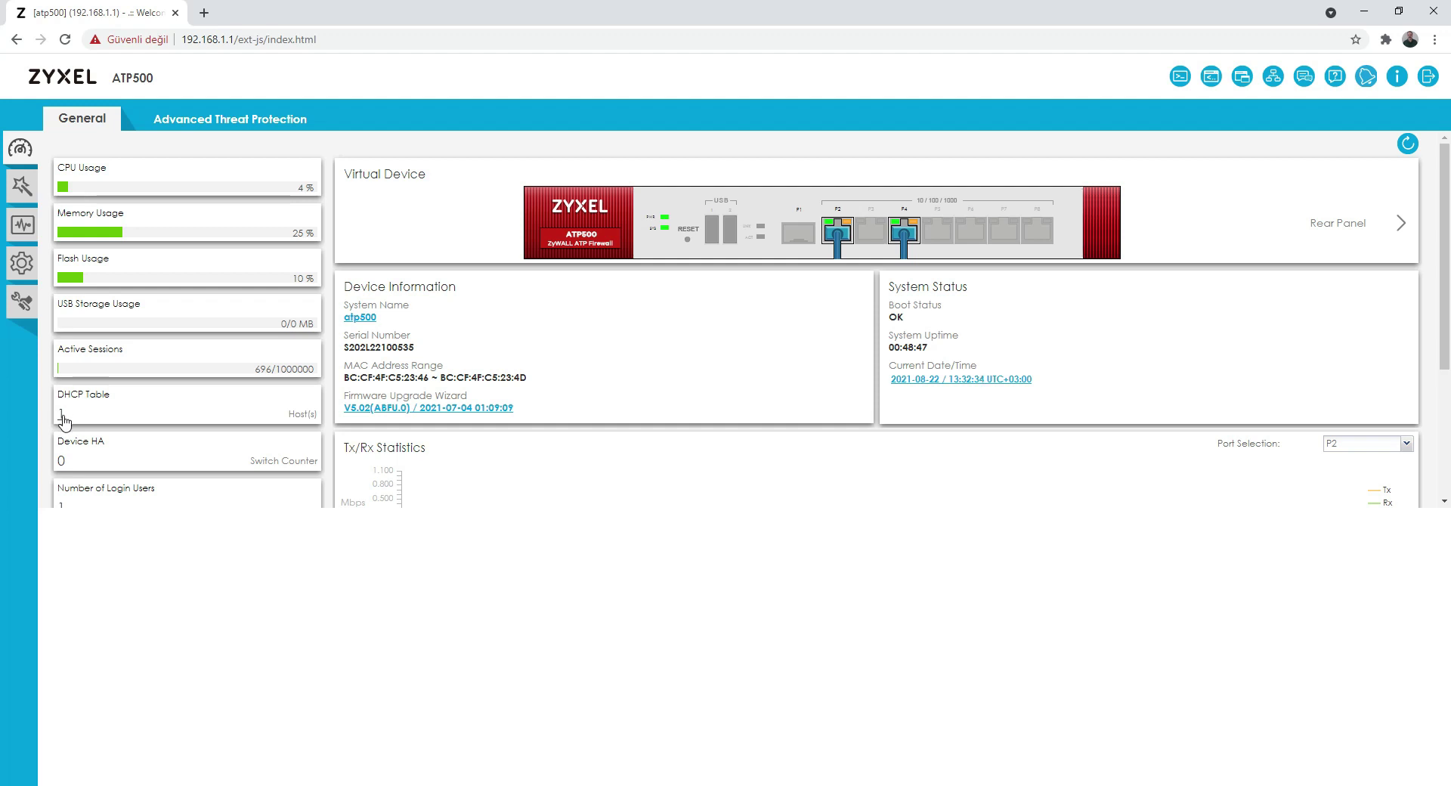
Step: Review the DHCP-leased hosts table and compare it with the PC's ipconfig output
click(62, 417)
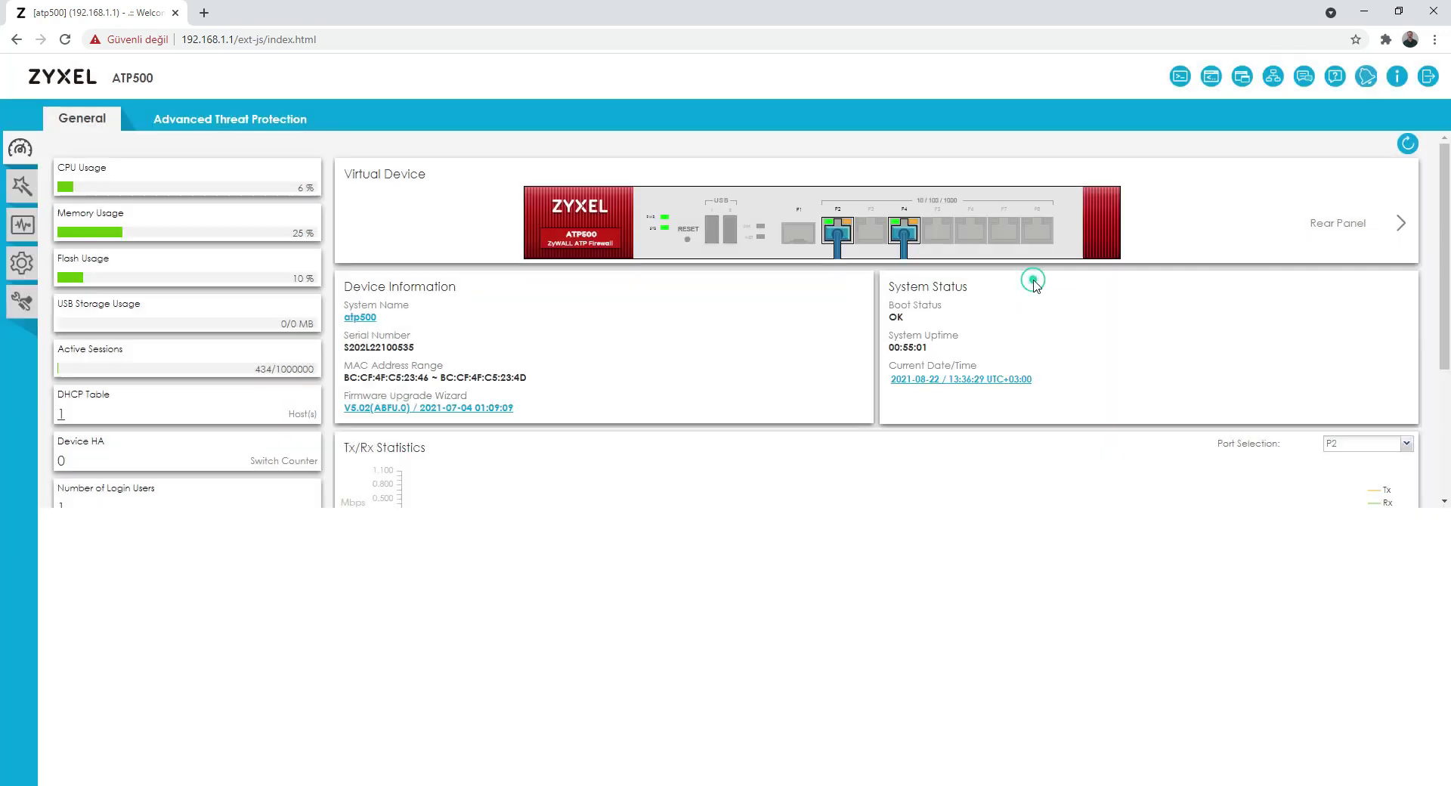
click(1035, 280)
key(alt+Tab)
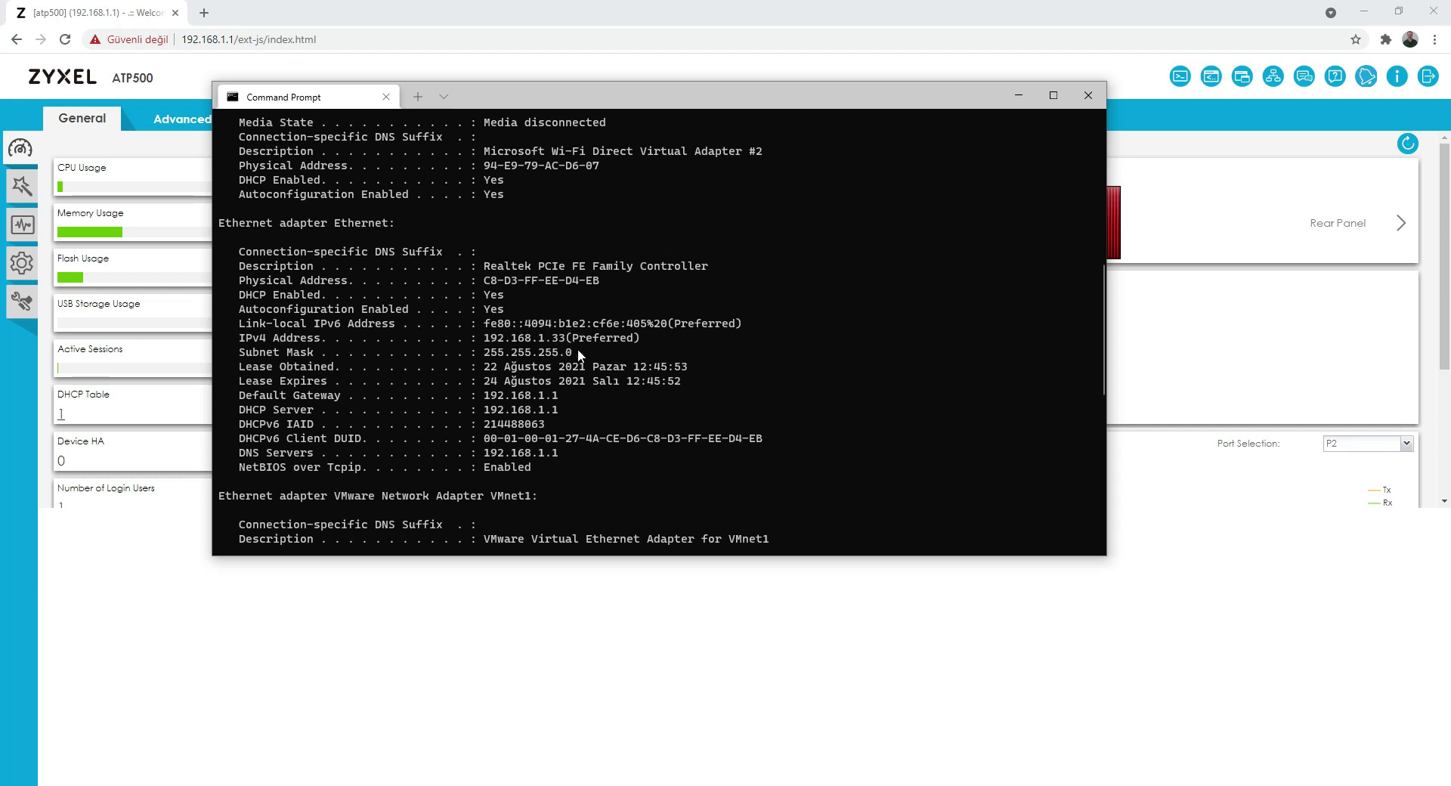
click(1088, 95)
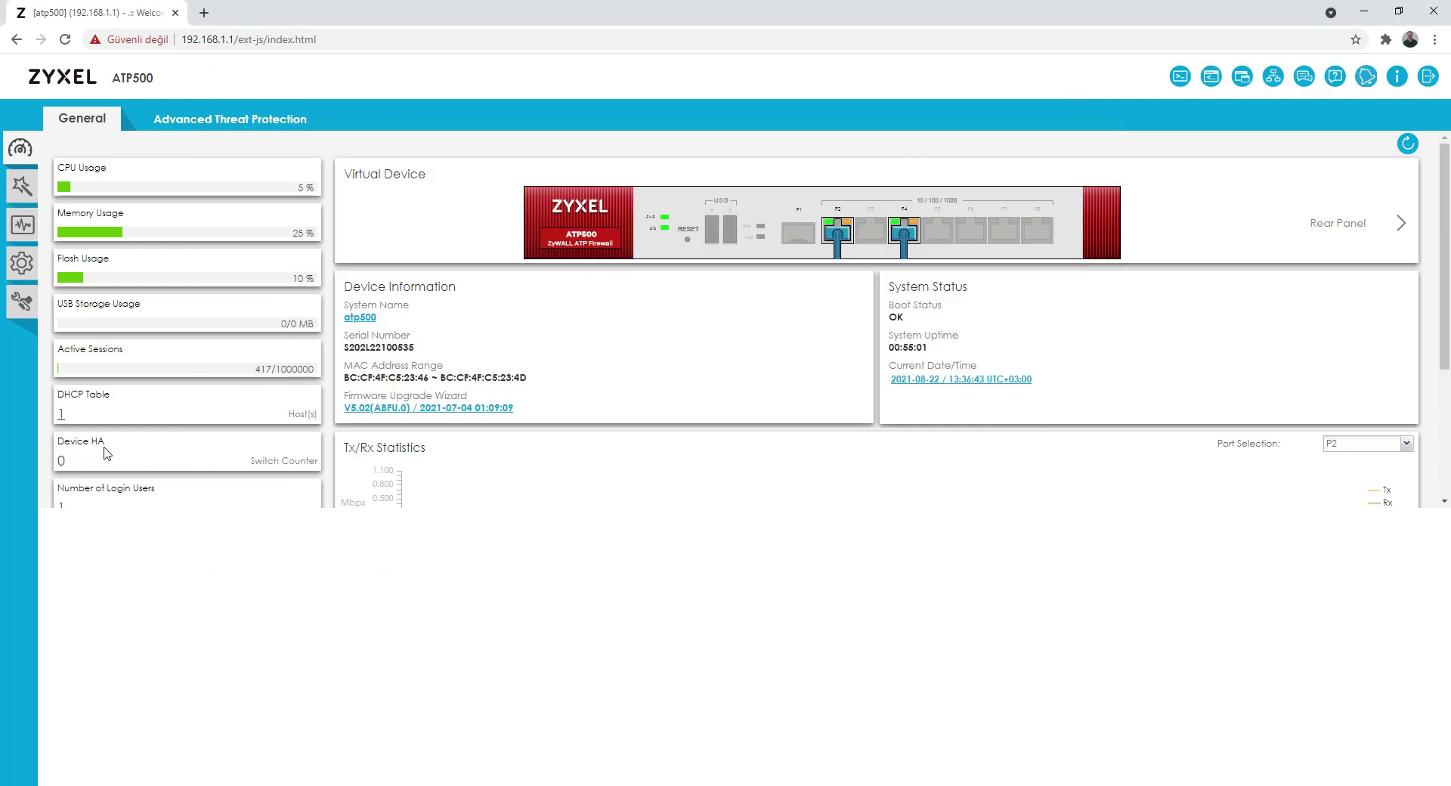
Step: Check the logged-in users list and the VPN status details
scroll(97, 495, down, 1)
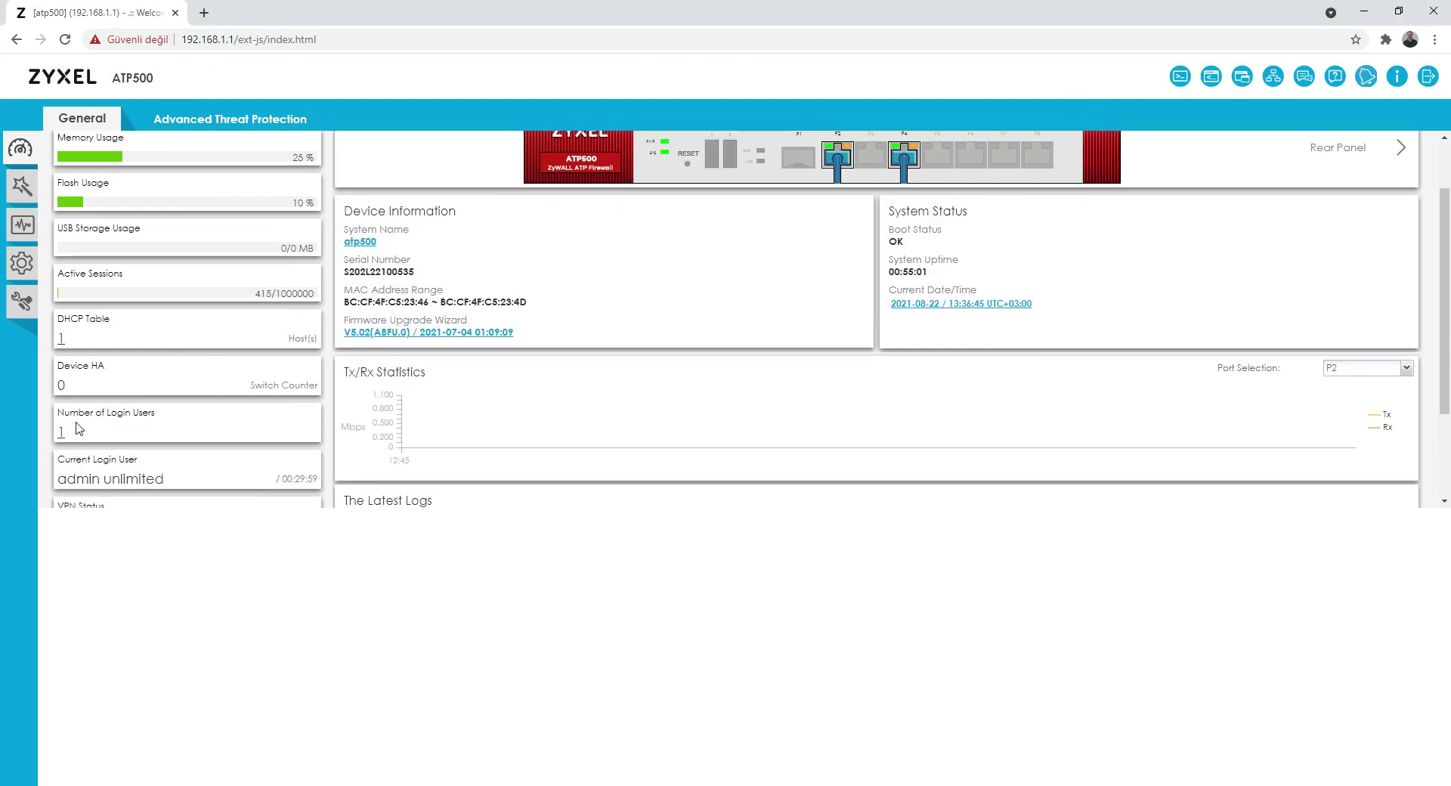
scroll(90, 420, down, 1)
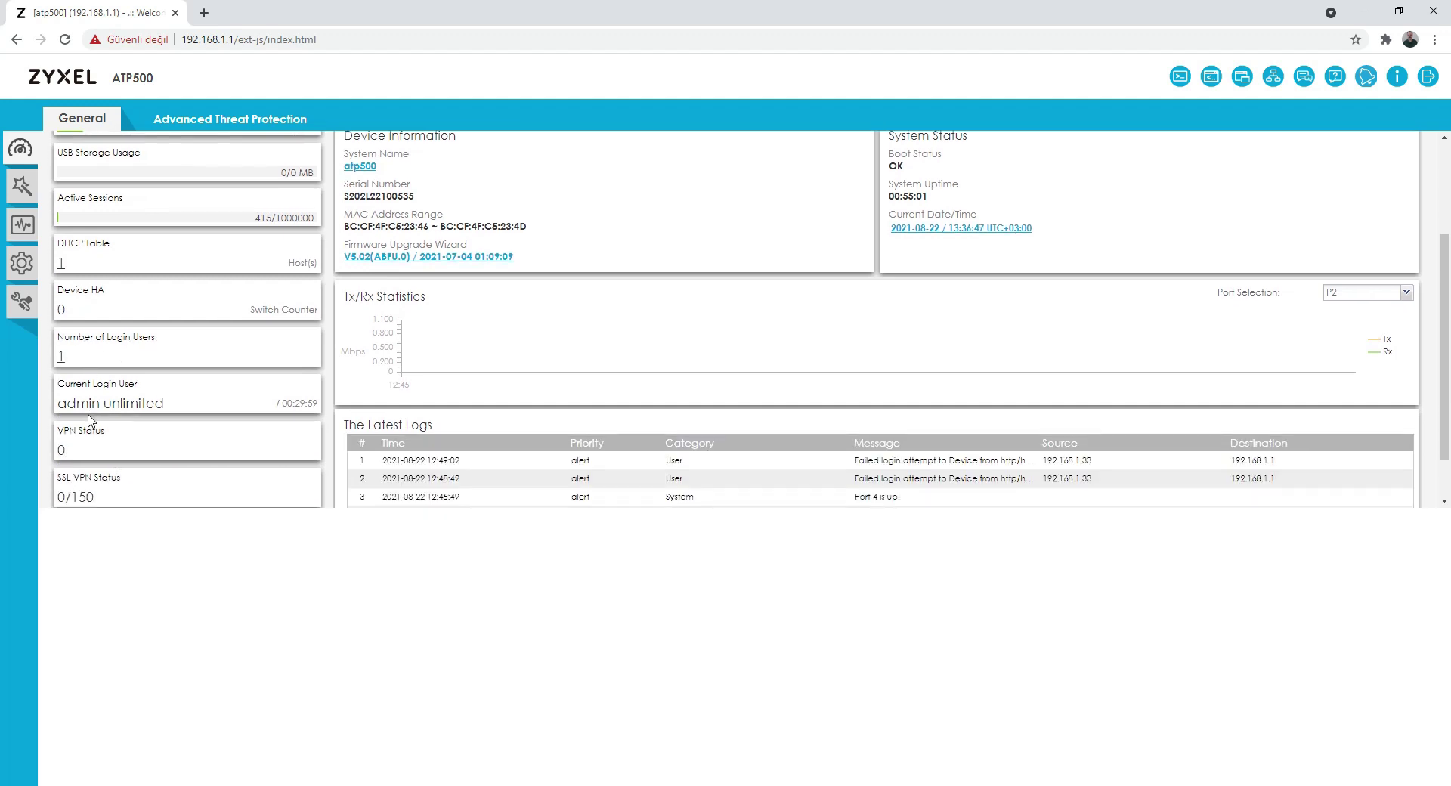
click(62, 359)
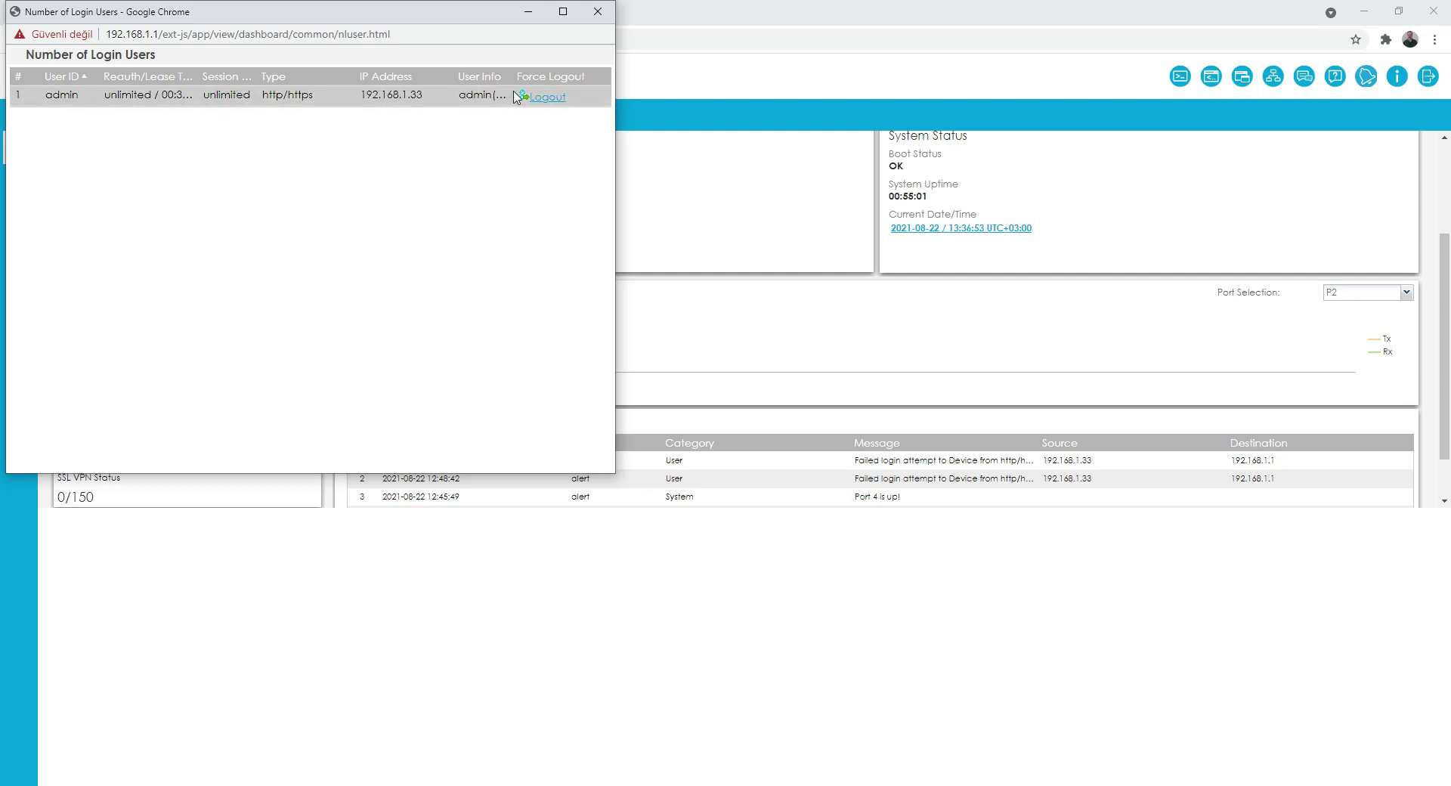
click(602, 18)
scroll(121, 444, down, 1)
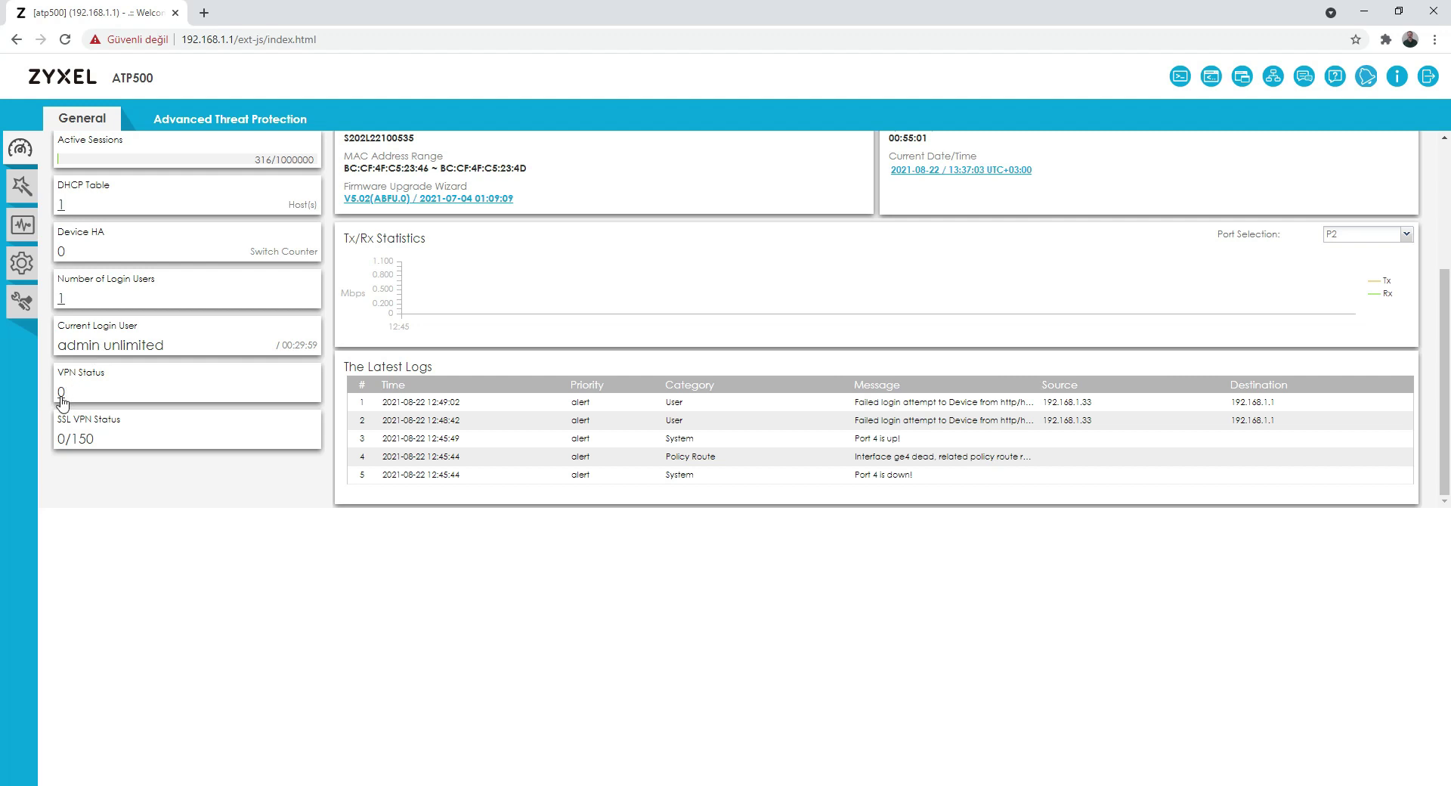
click(62, 393)
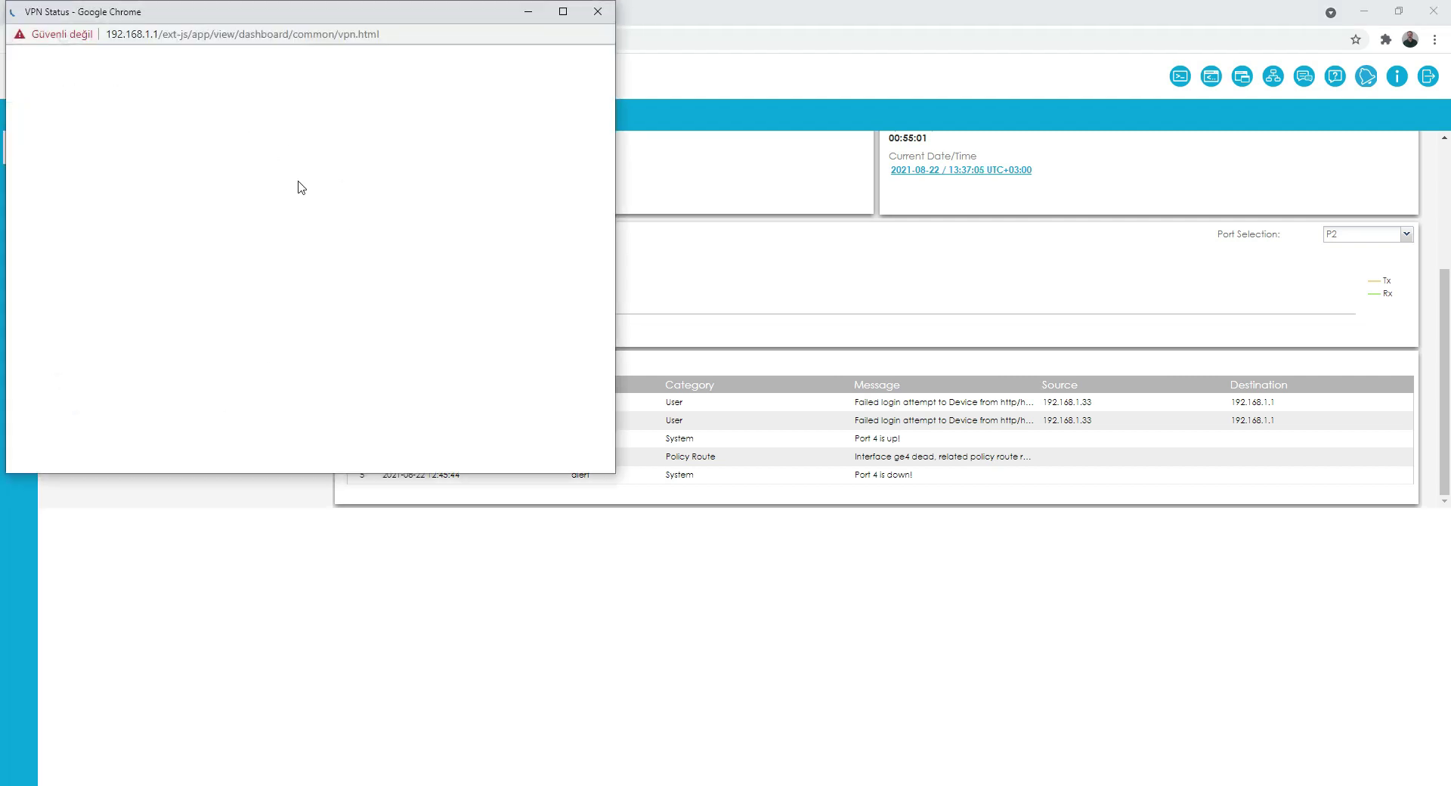
click(596, 11)
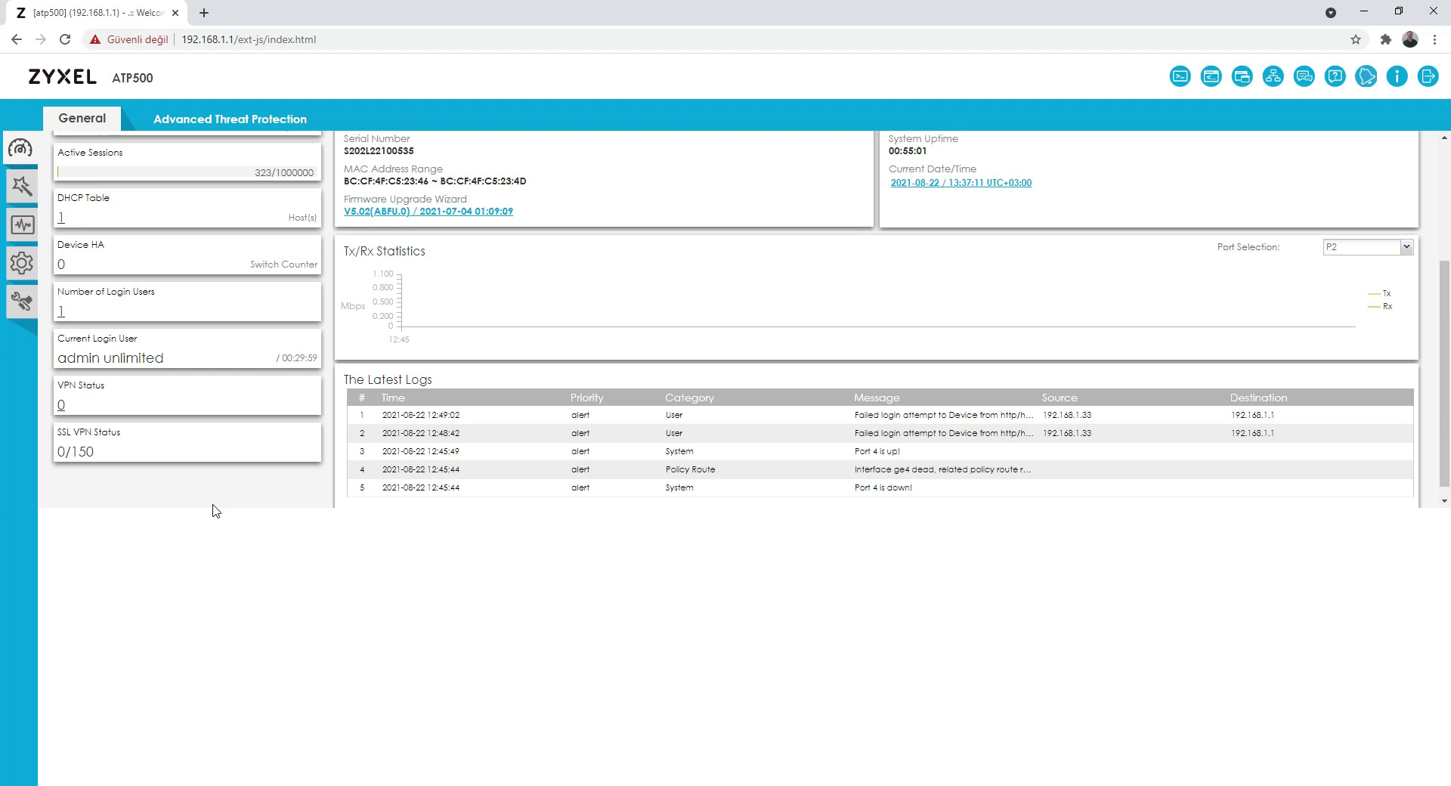
Step: On the Advanced Threat Protection dashboard, read ports P2 and P4, then show the device's rear panel
scroll(217, 505, up, 3)
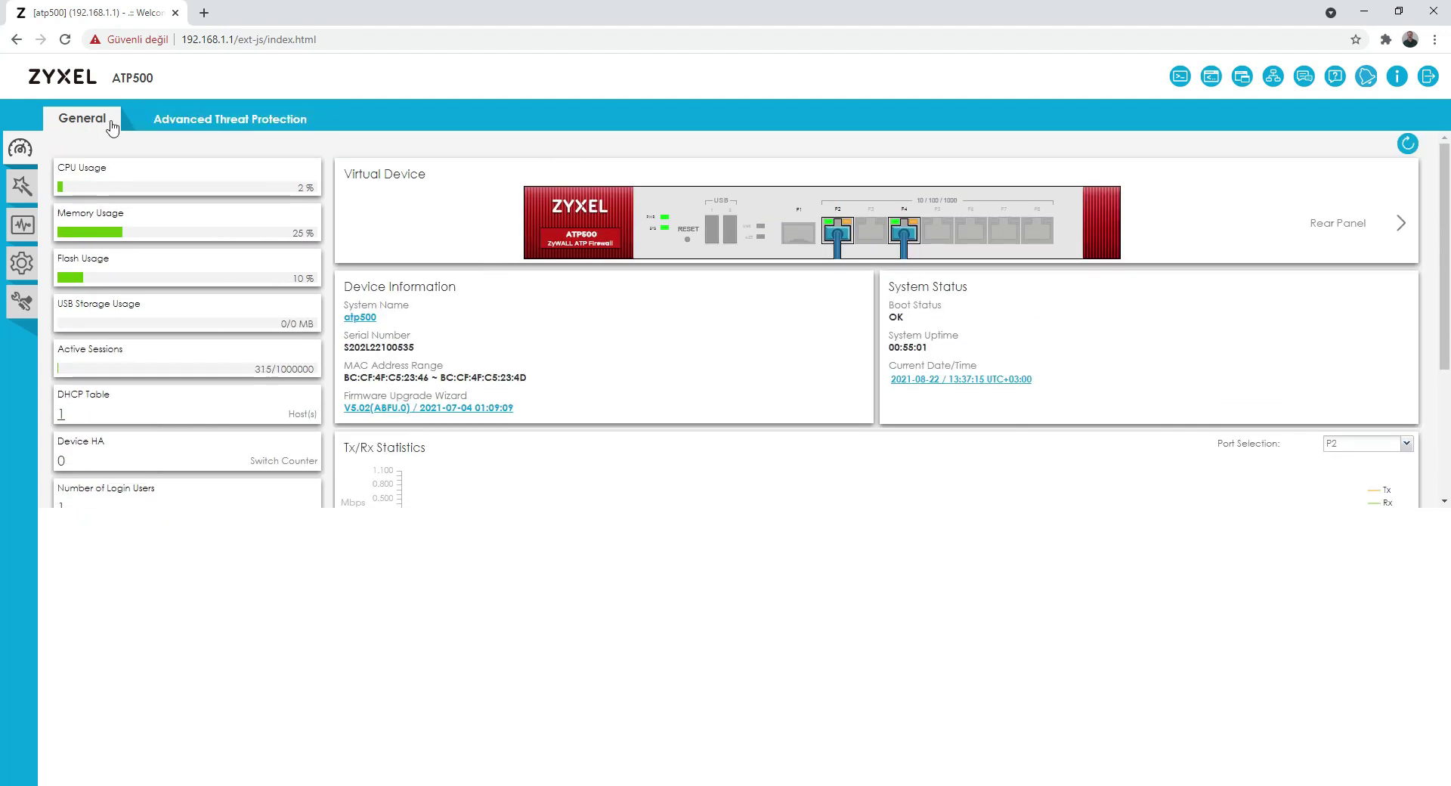
click(190, 121)
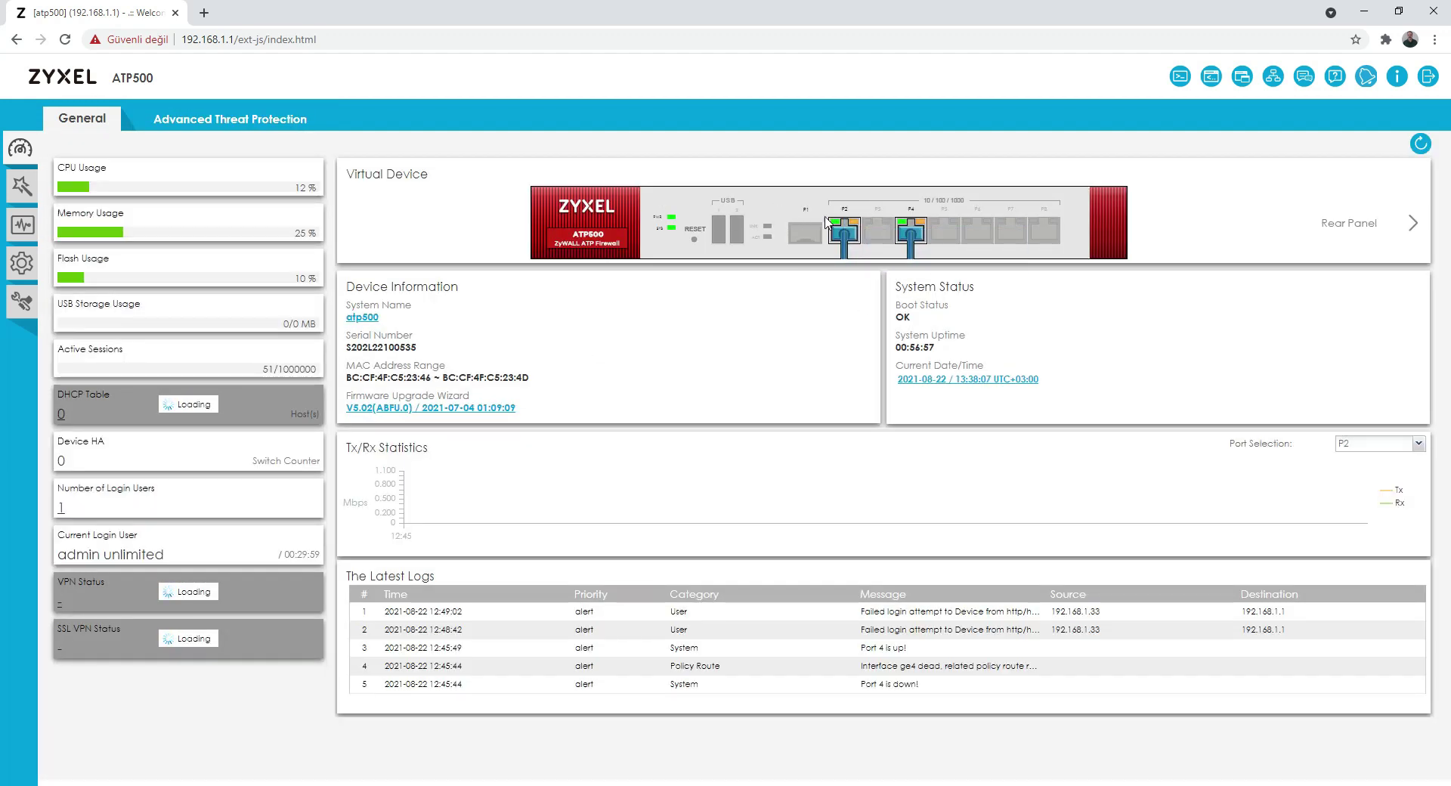
mouse_move(844, 235)
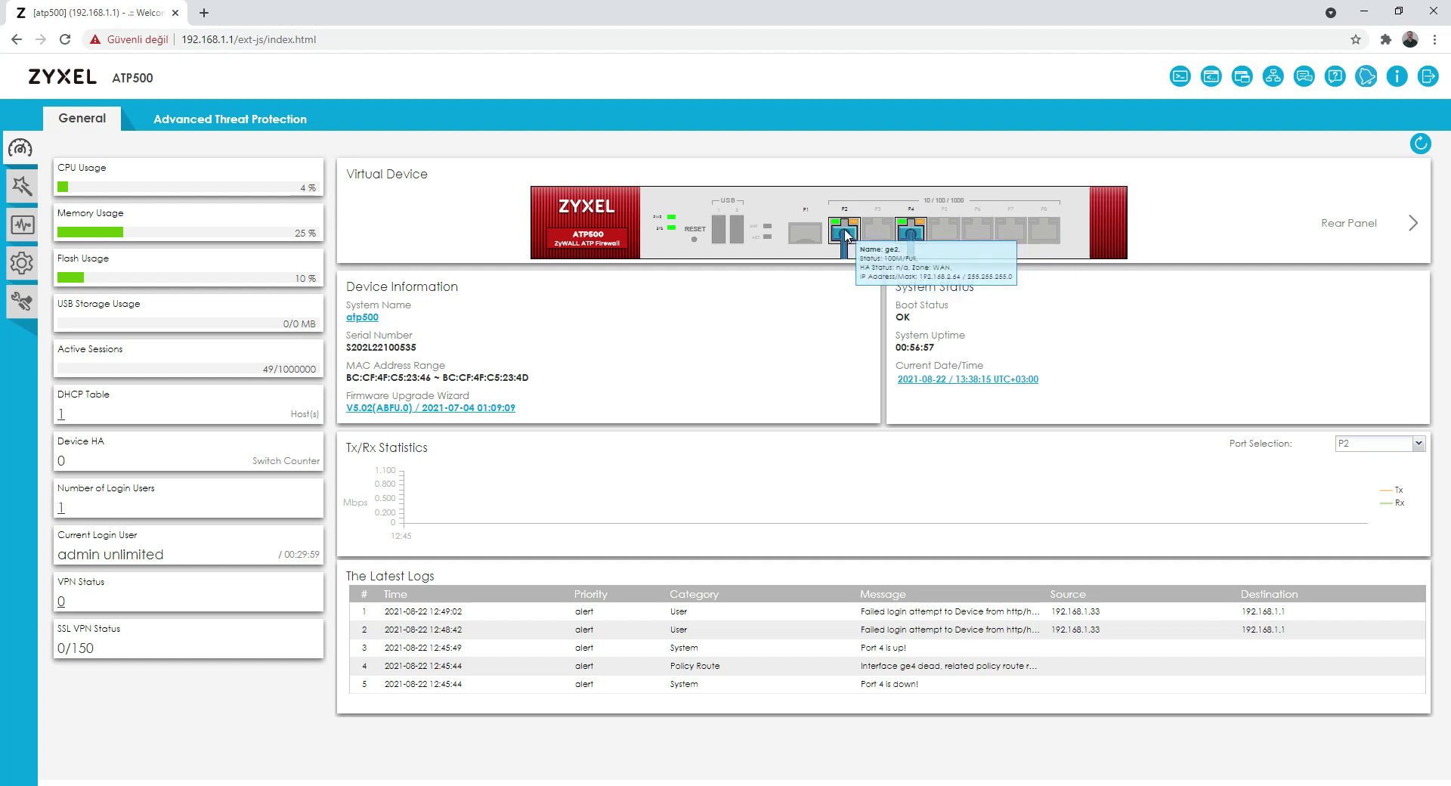
mouse_move(909, 237)
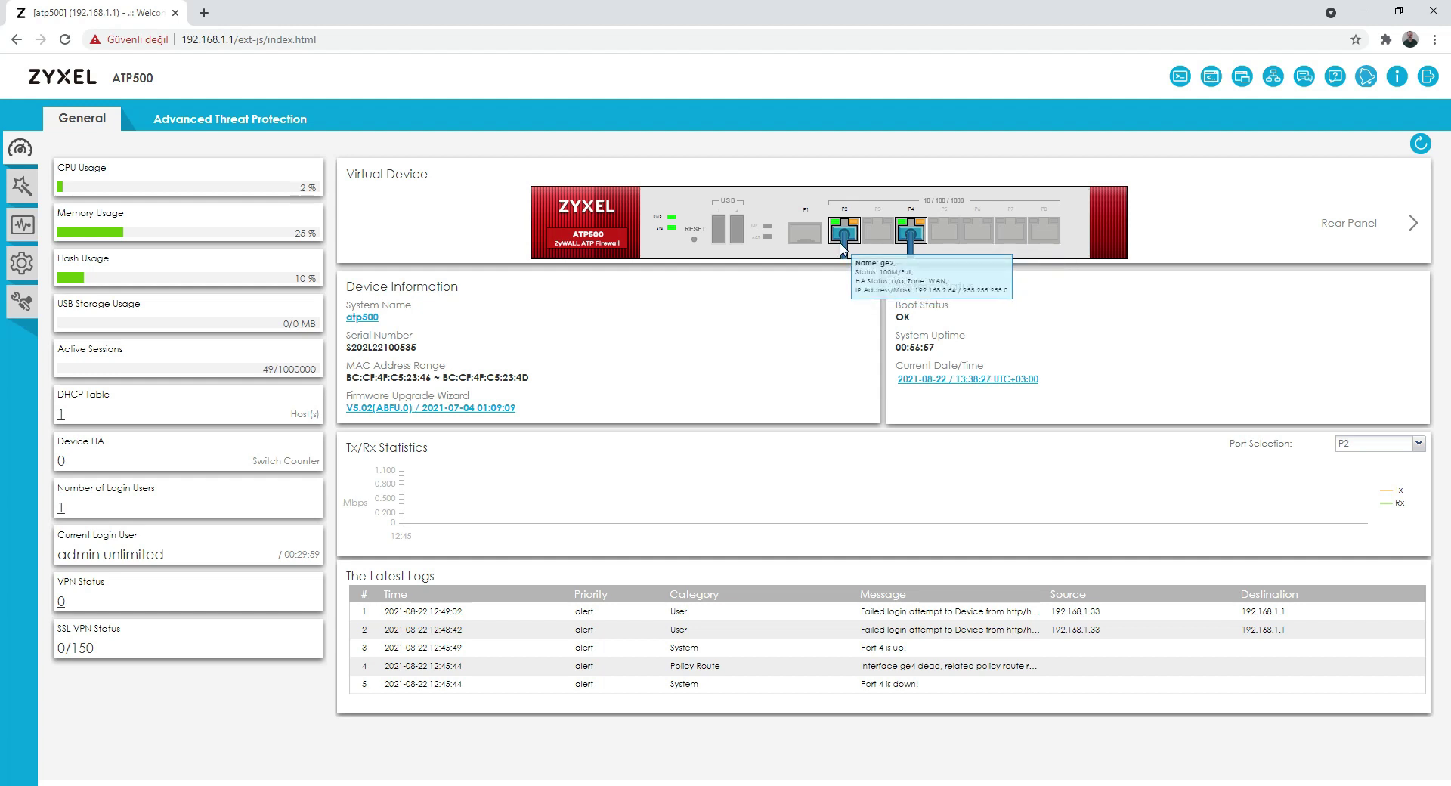
click(1412, 223)
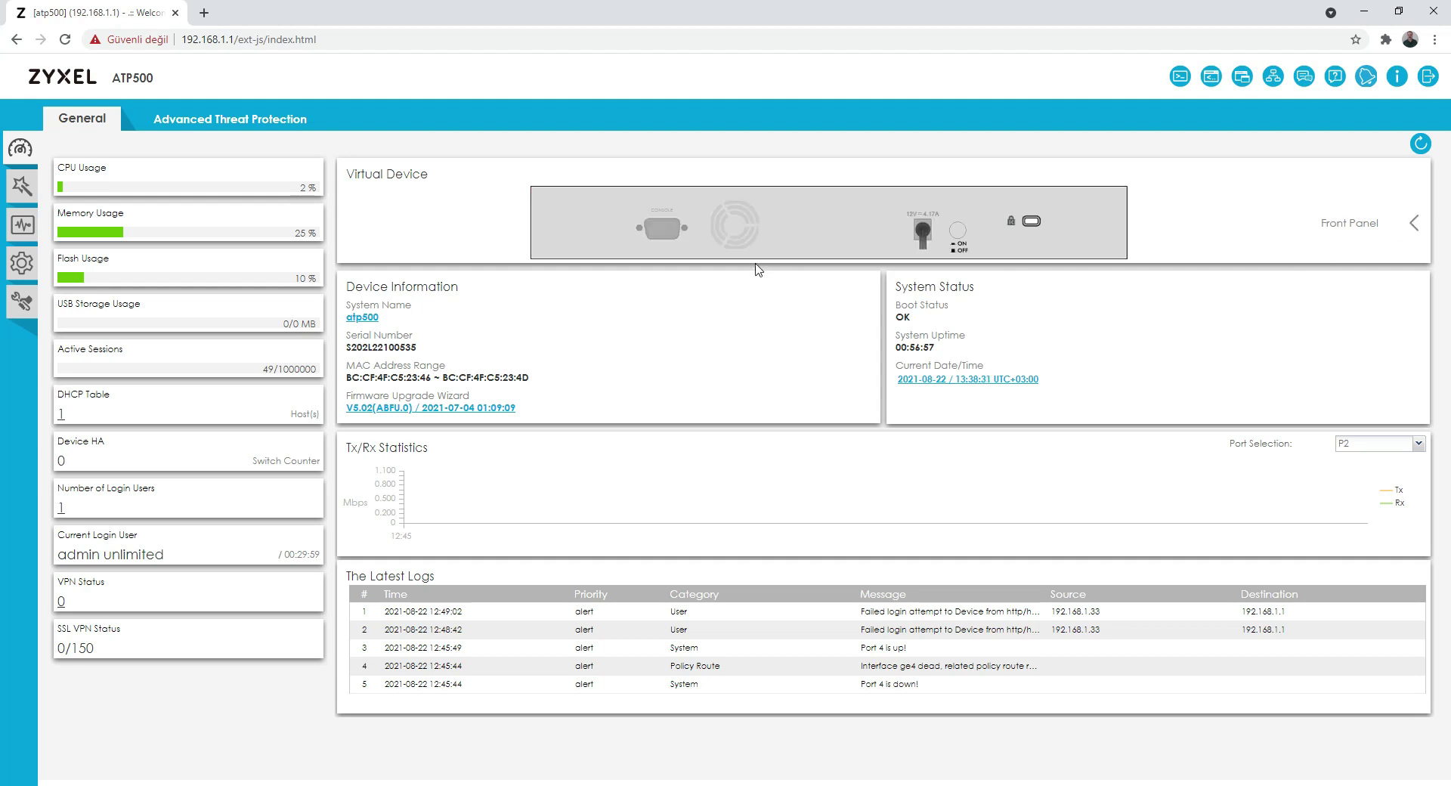
Step: Show the front panel again and open the Host Name settings for system name atp500
click(1410, 225)
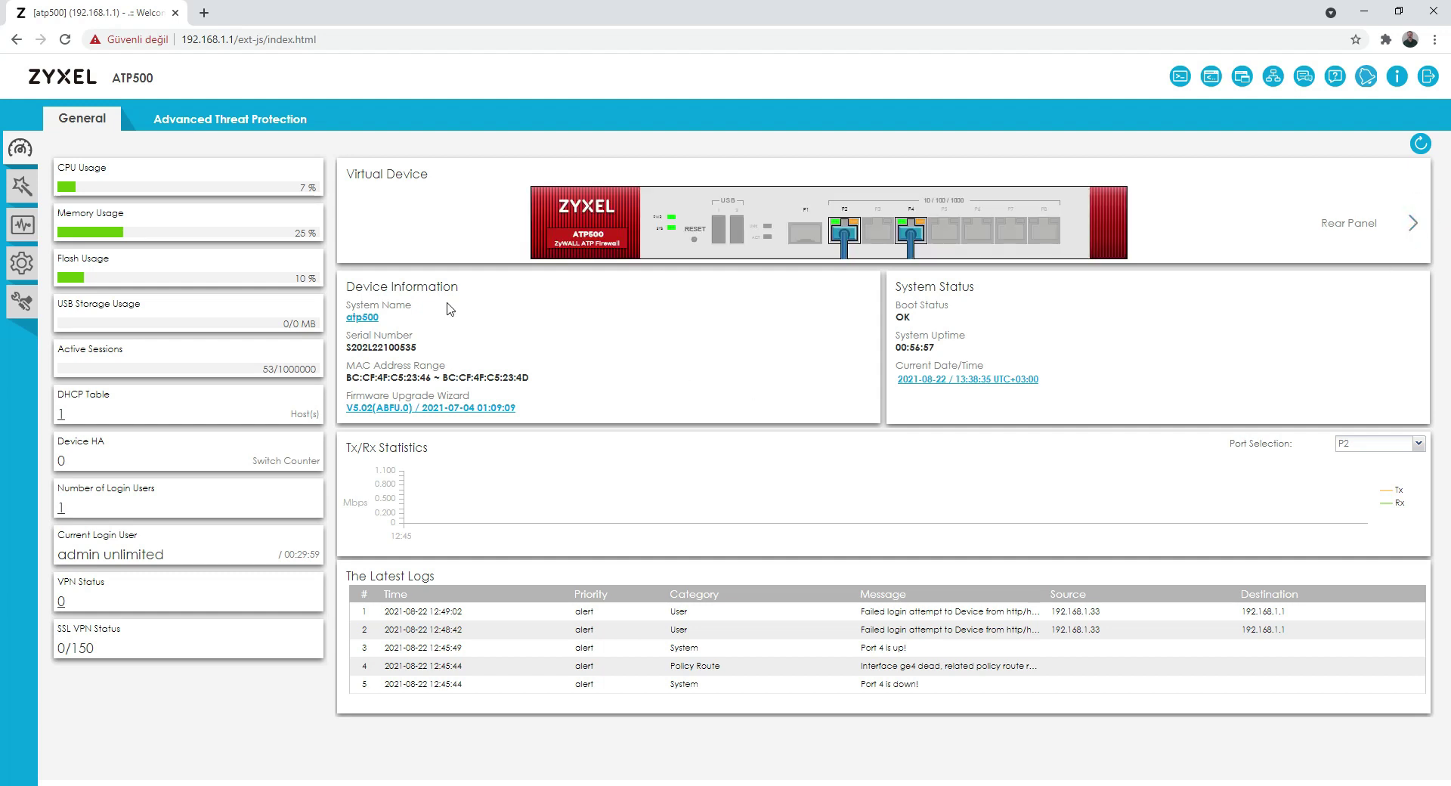
click(369, 318)
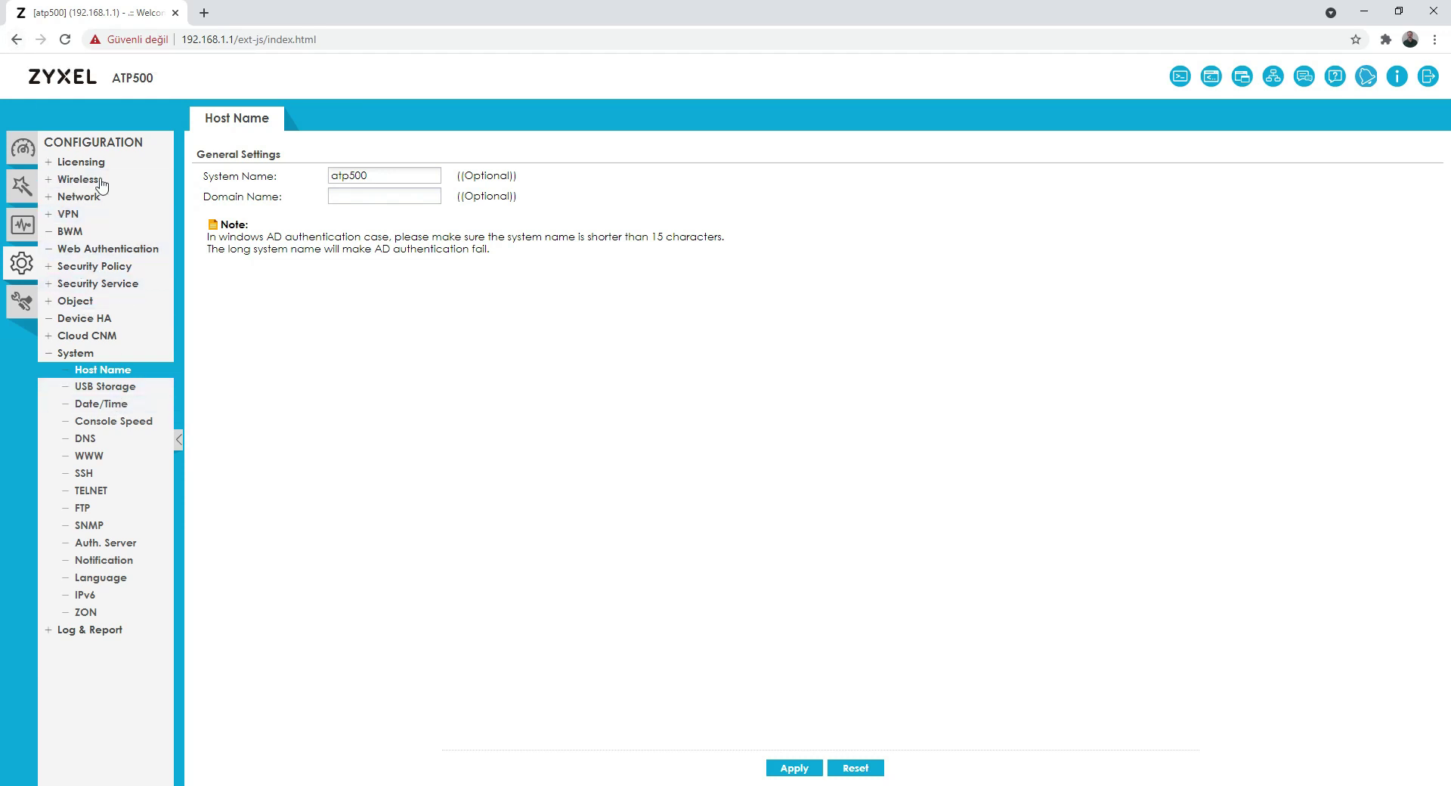
Step: Leave the configuration page, attempt the admin login (Login denied), and start retyping the username
click(16, 39)
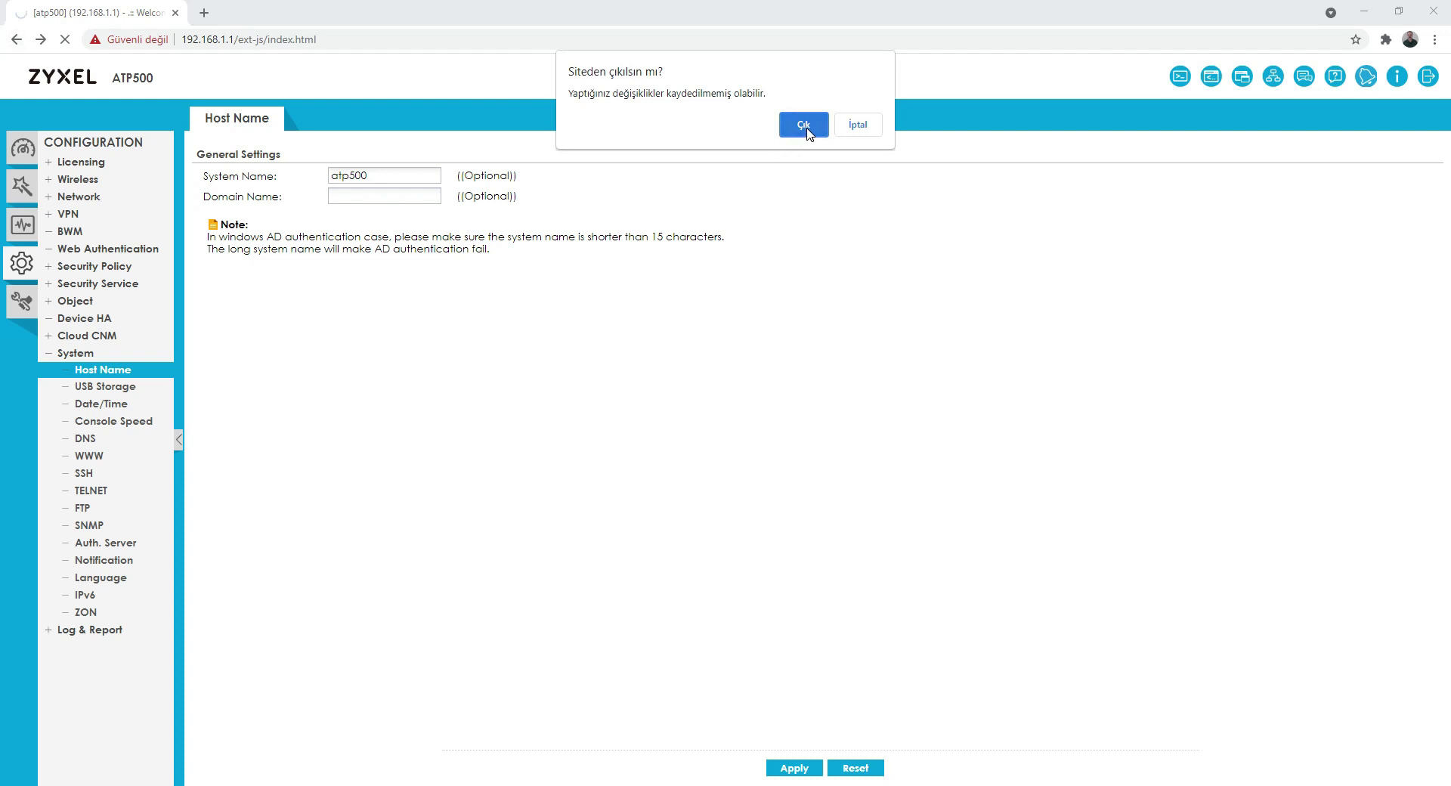
click(803, 124)
click(689, 400)
text(dm)
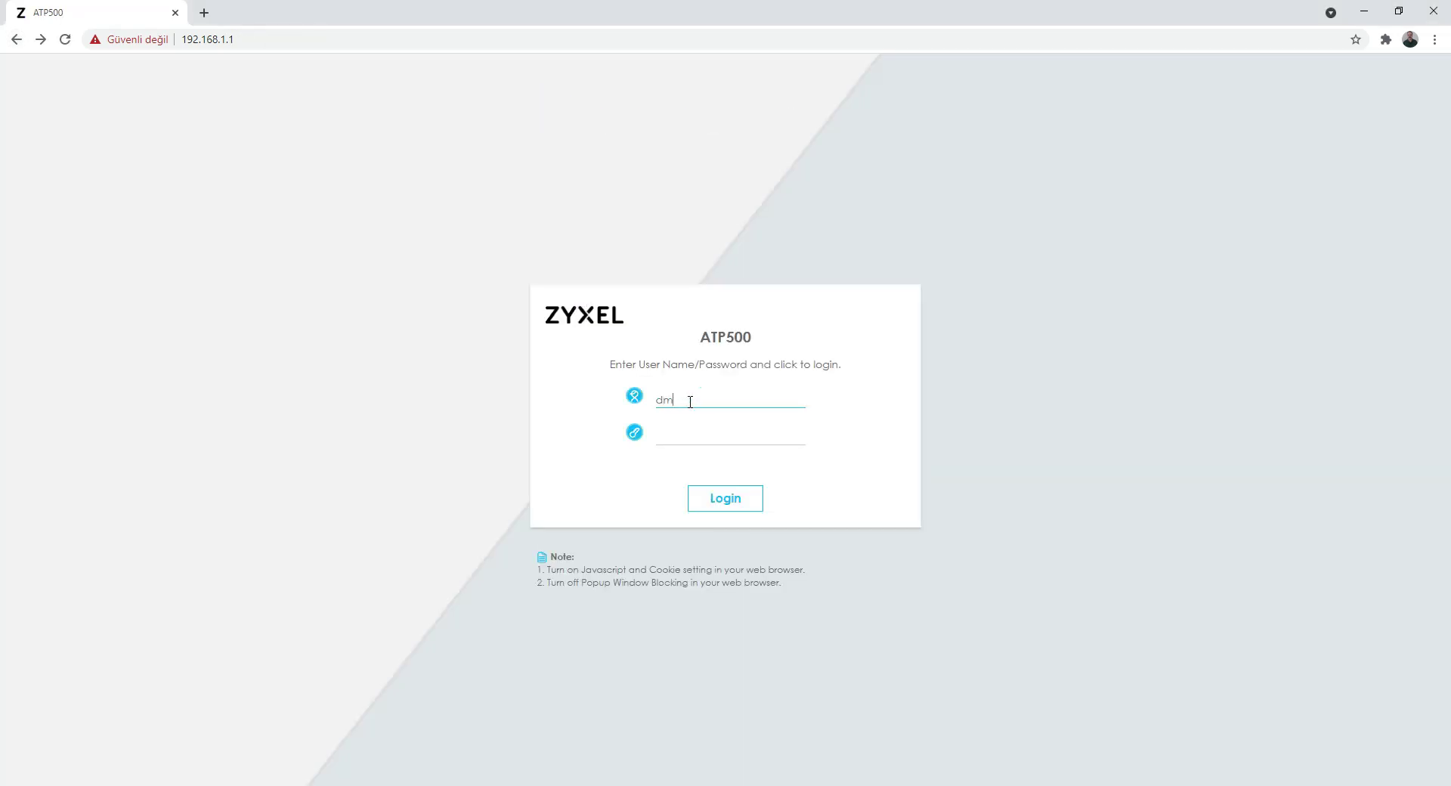
text(in)
key(Tab)
text(•••••)
key(Return)
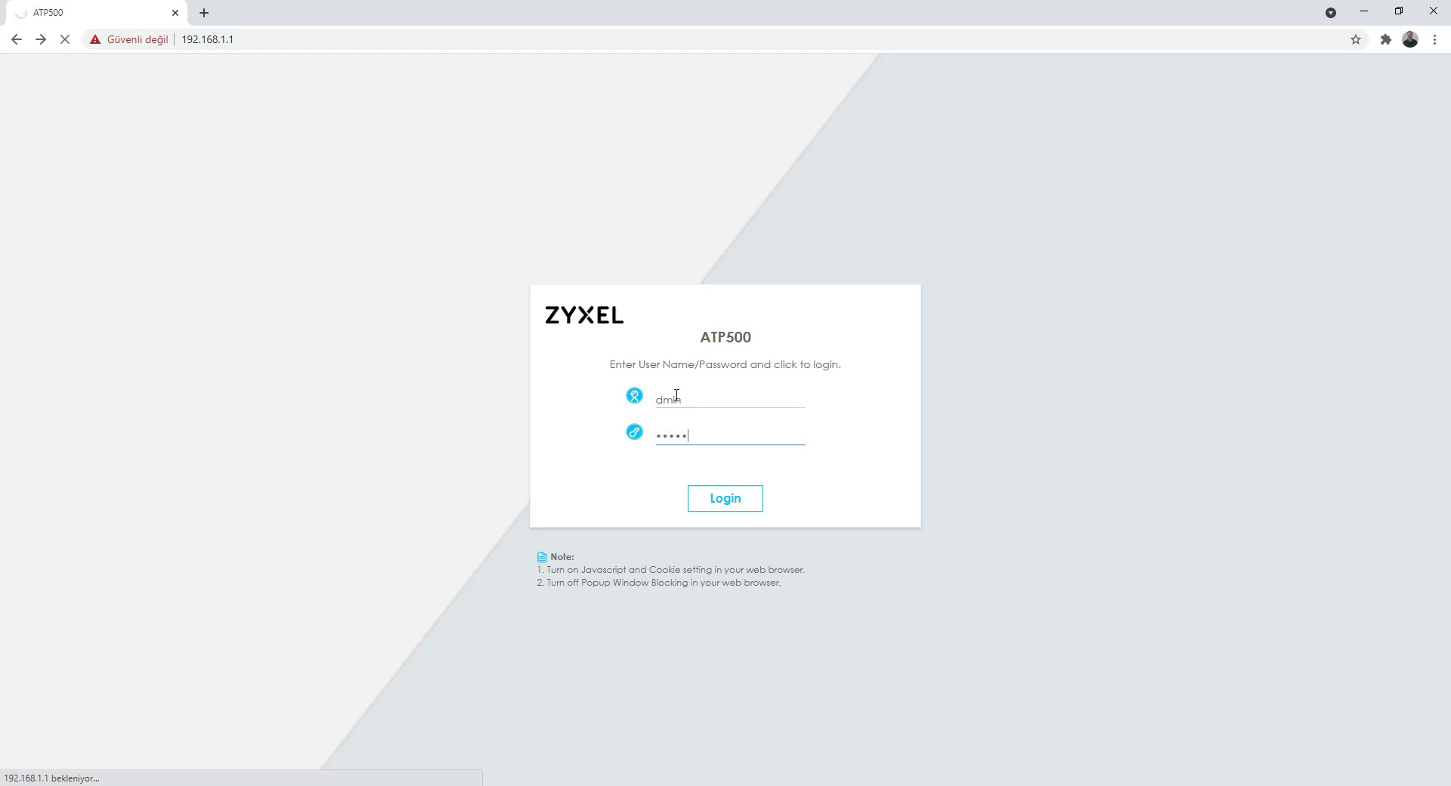
click(659, 402)
text(adm)
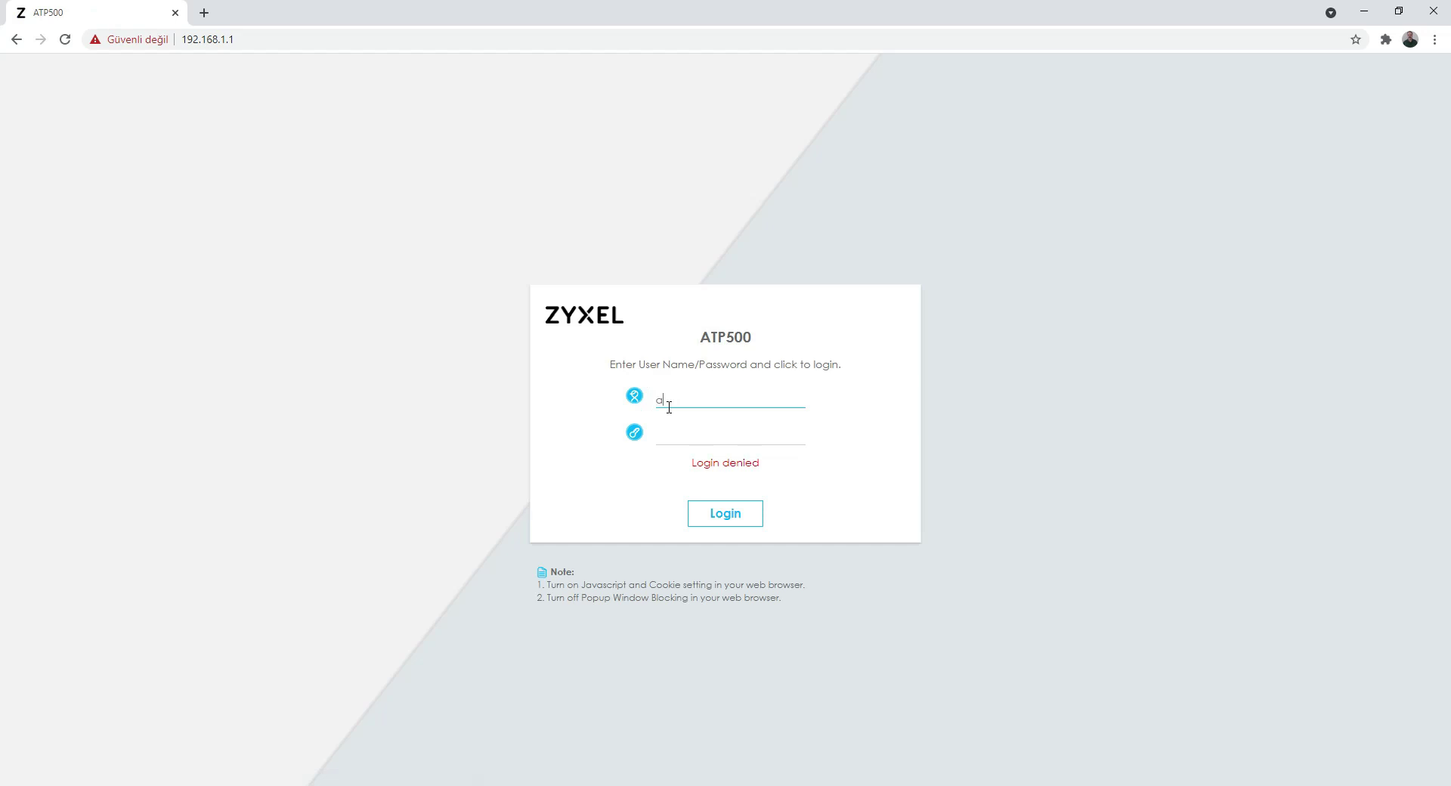
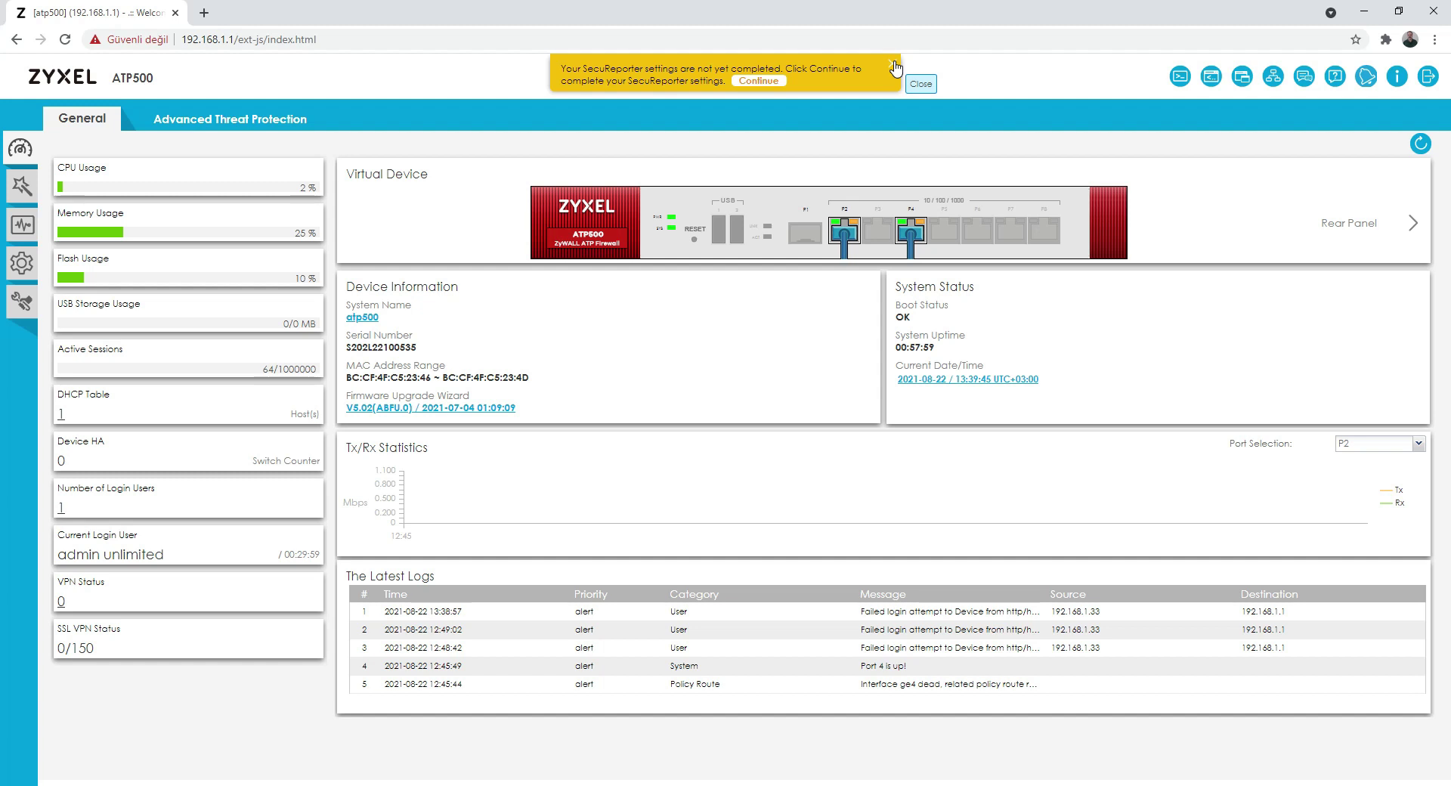
Step: Dismiss the yellow SecuReporter settings reminder on the dashboard
click(894, 64)
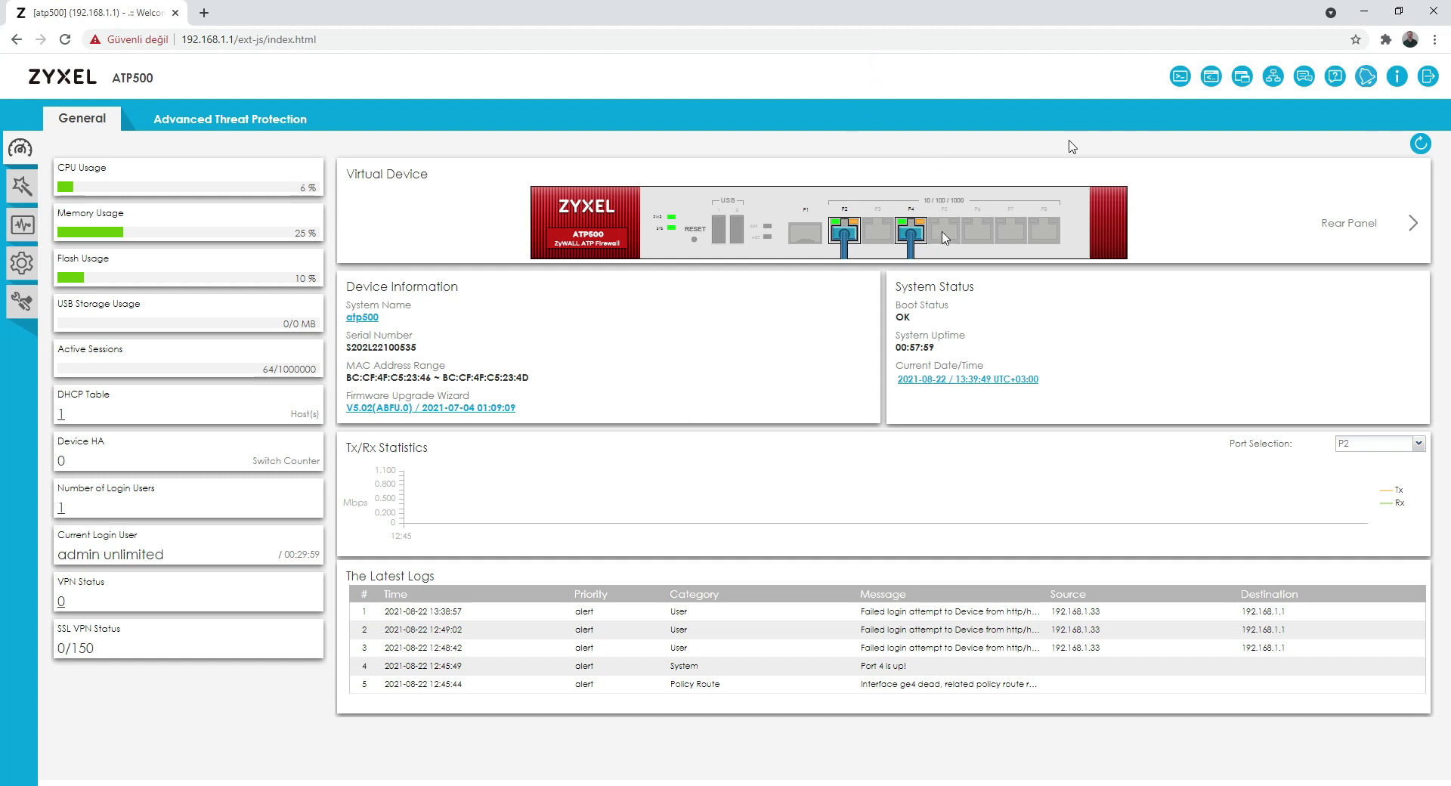
Step: Open the Web Console in a new tab, try logging in as admin, then retry with another username
click(1180, 79)
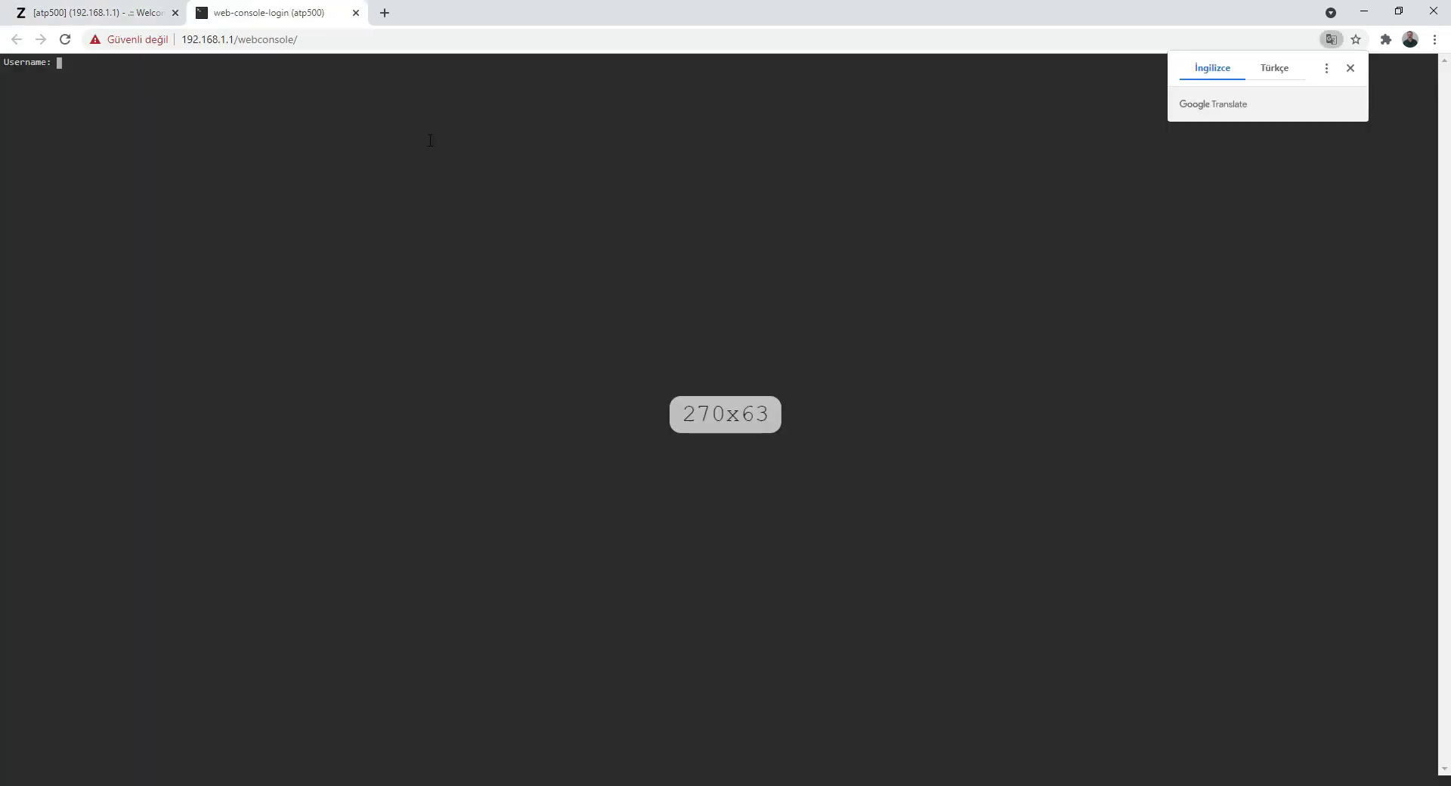
click(270, 91)
text(ad)
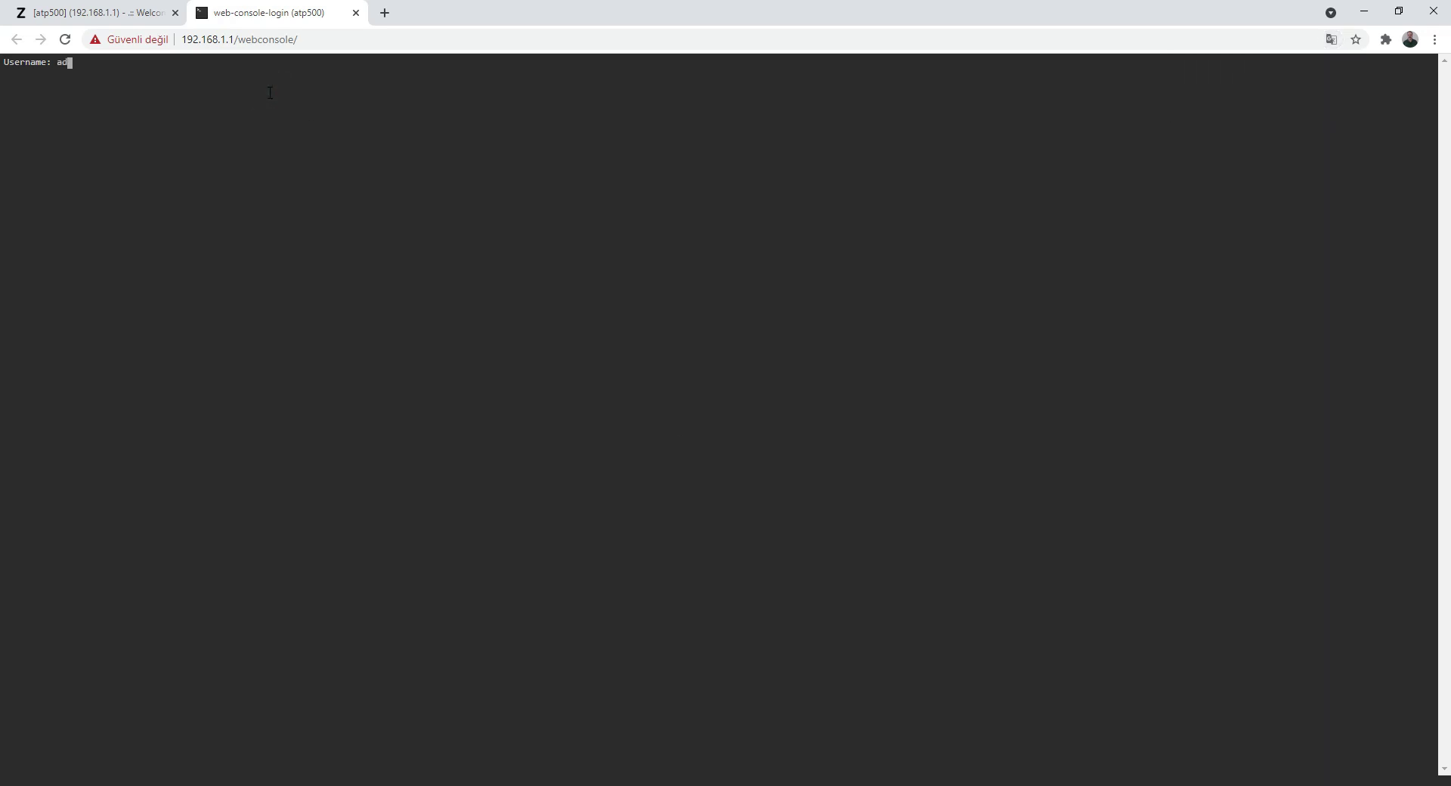
text(min)
key(Return)
key(Return)
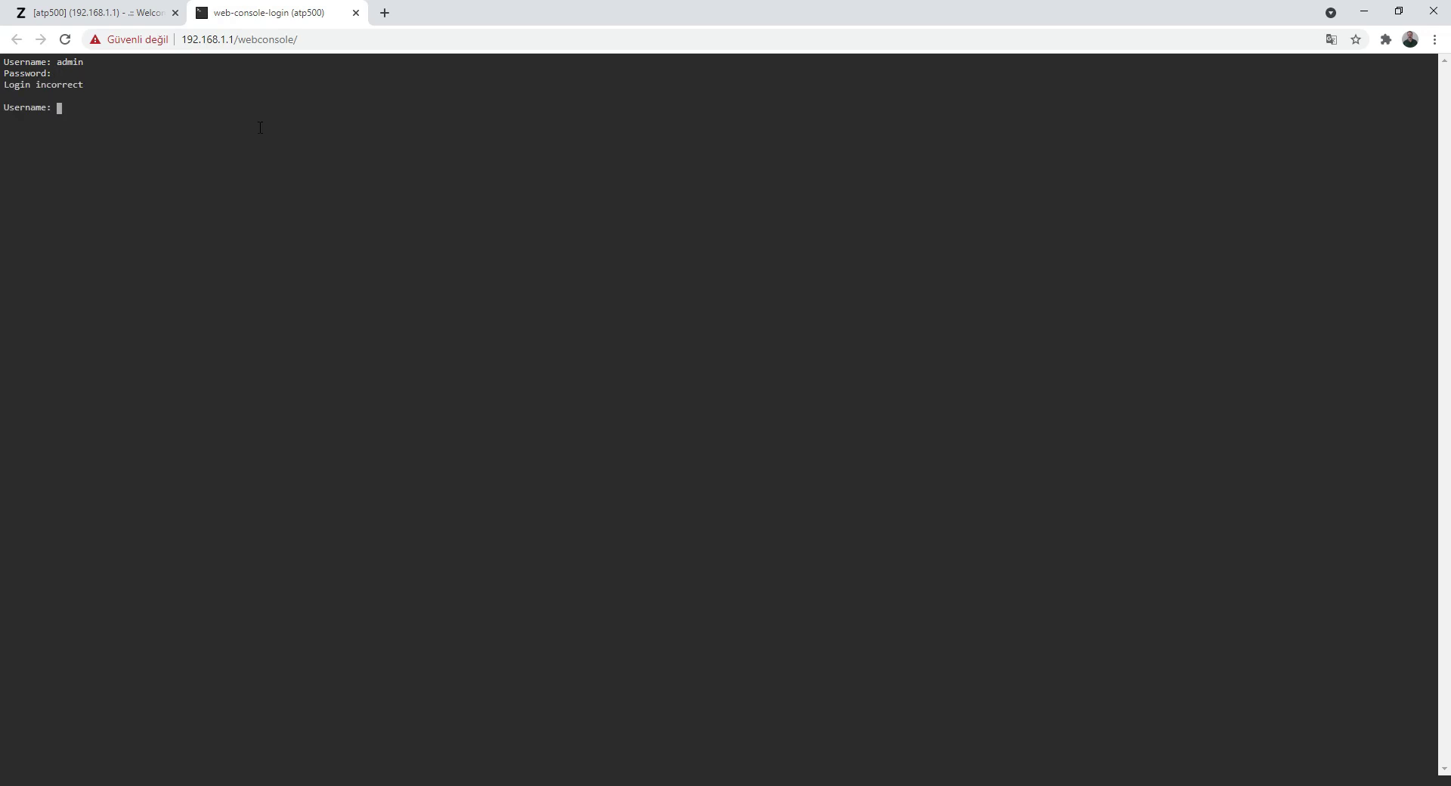
text(12345)
key(Return)
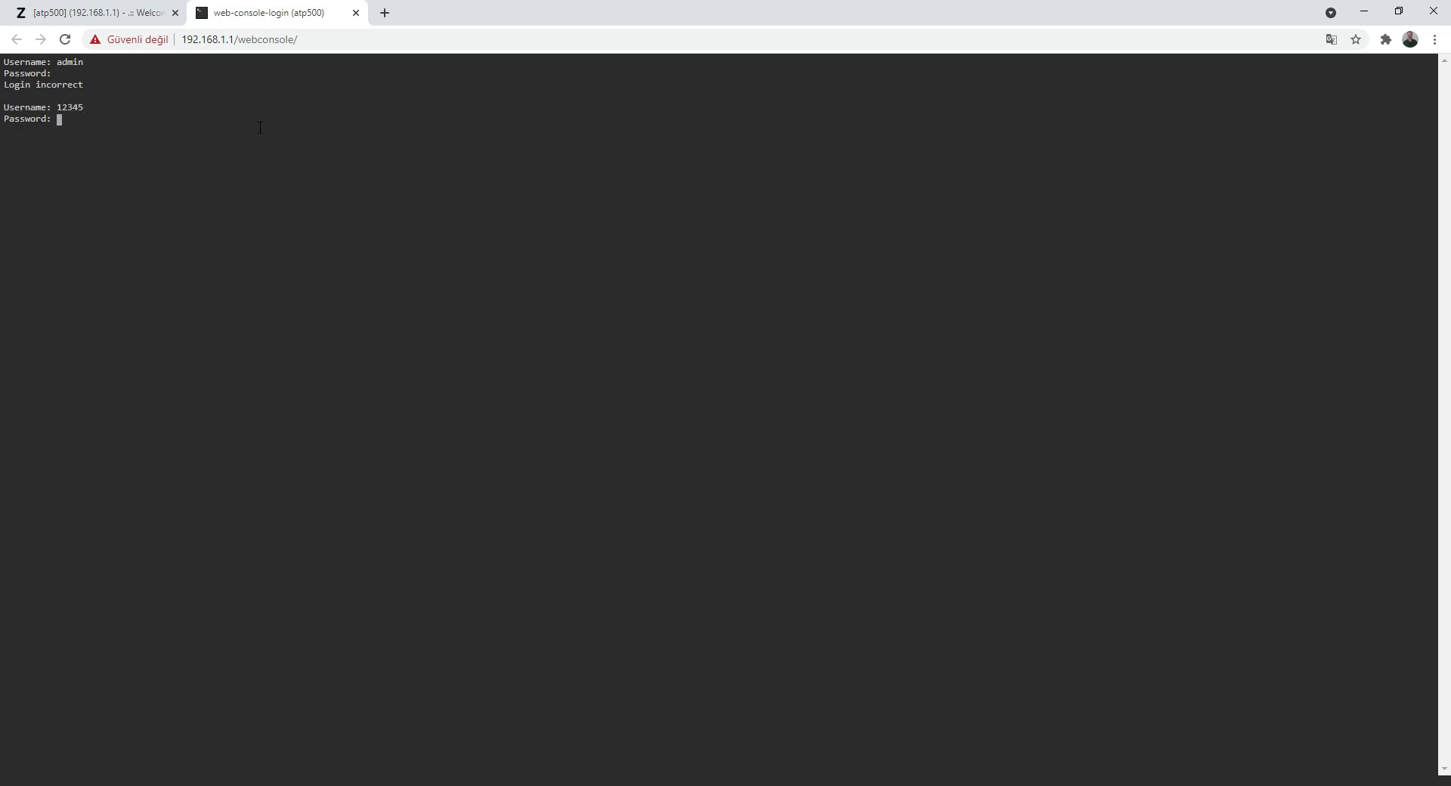
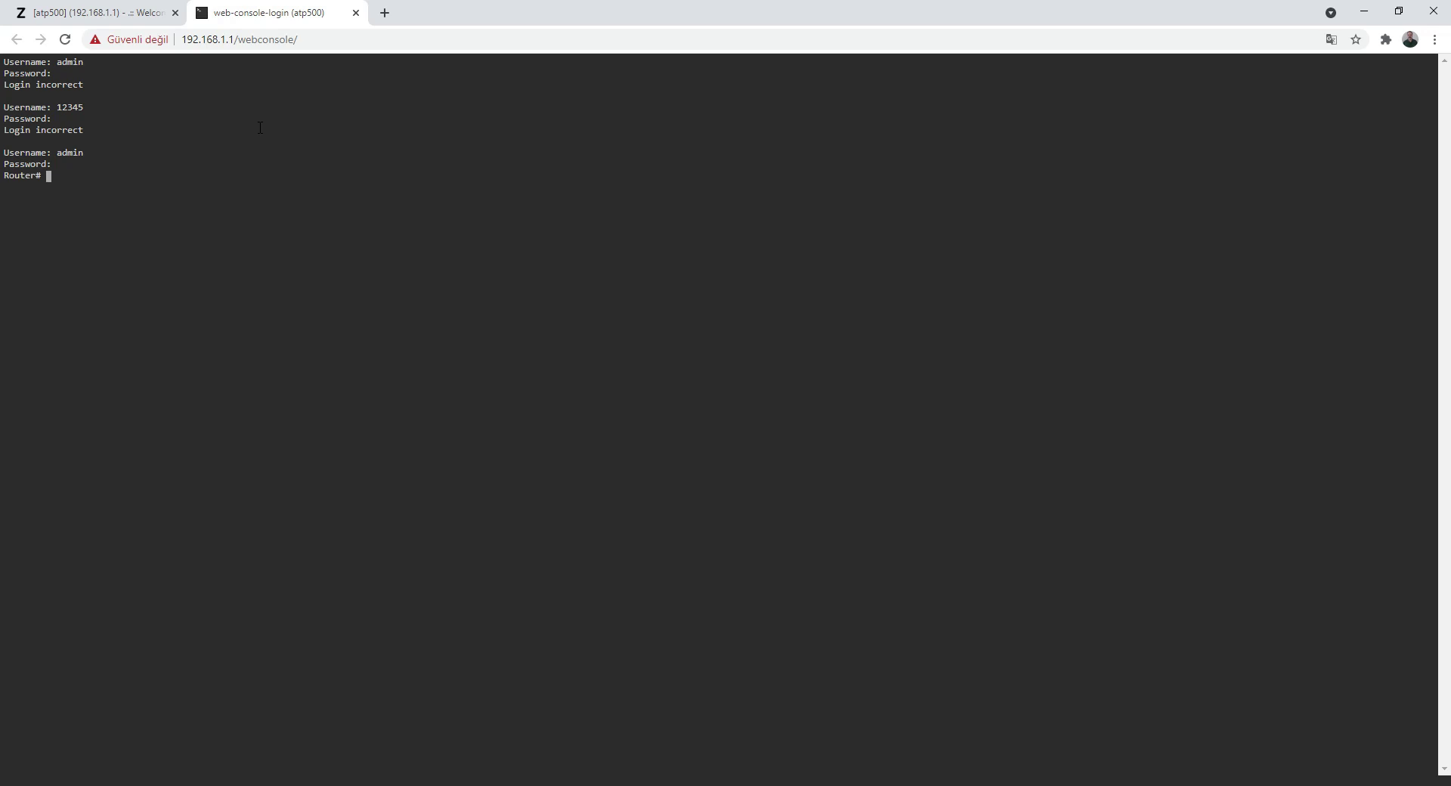
Step: Run 'show interface all' to list ge1–ge8 status, IP and mask, then list commands with ?
text(show inter)
key(Tab)
text(all)
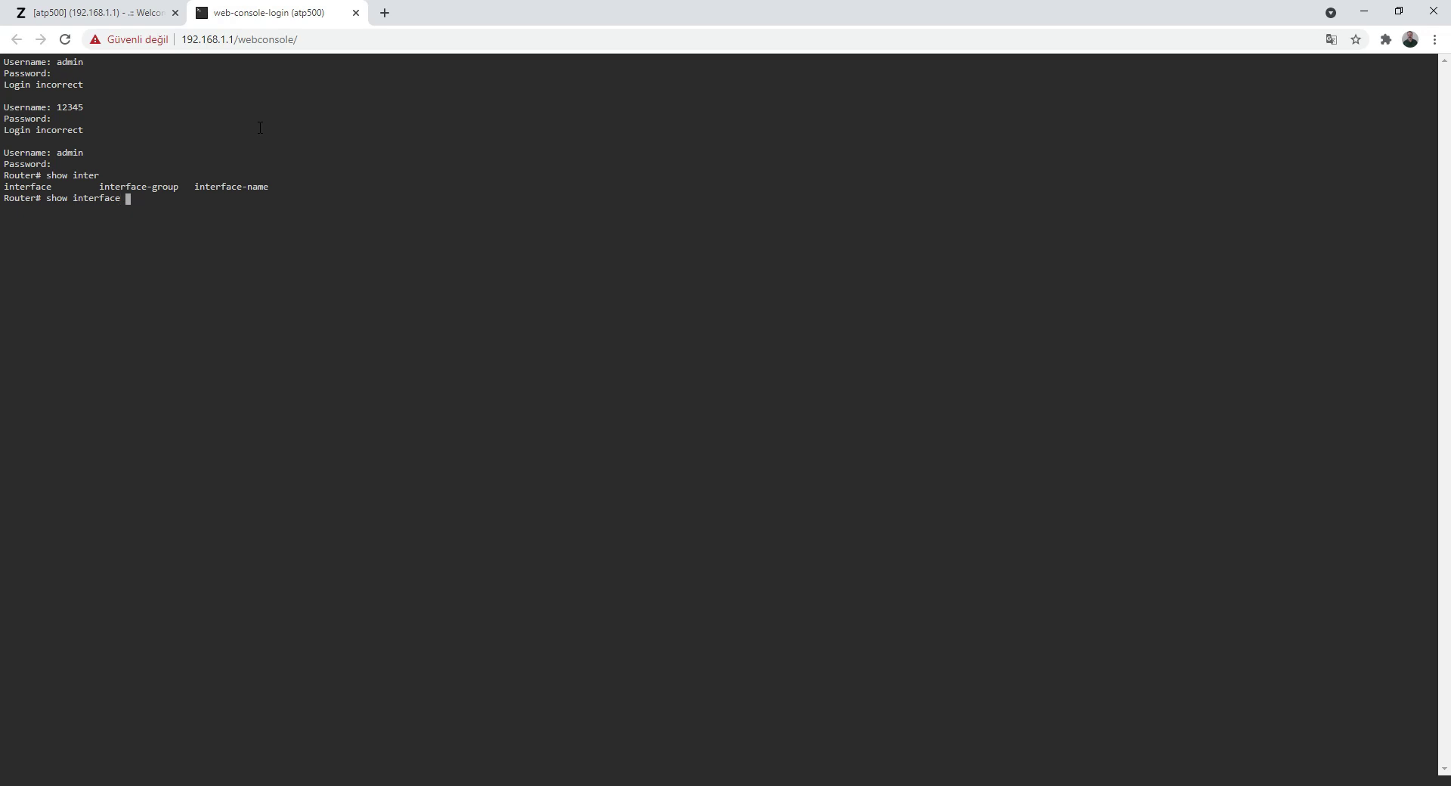
key(Return)
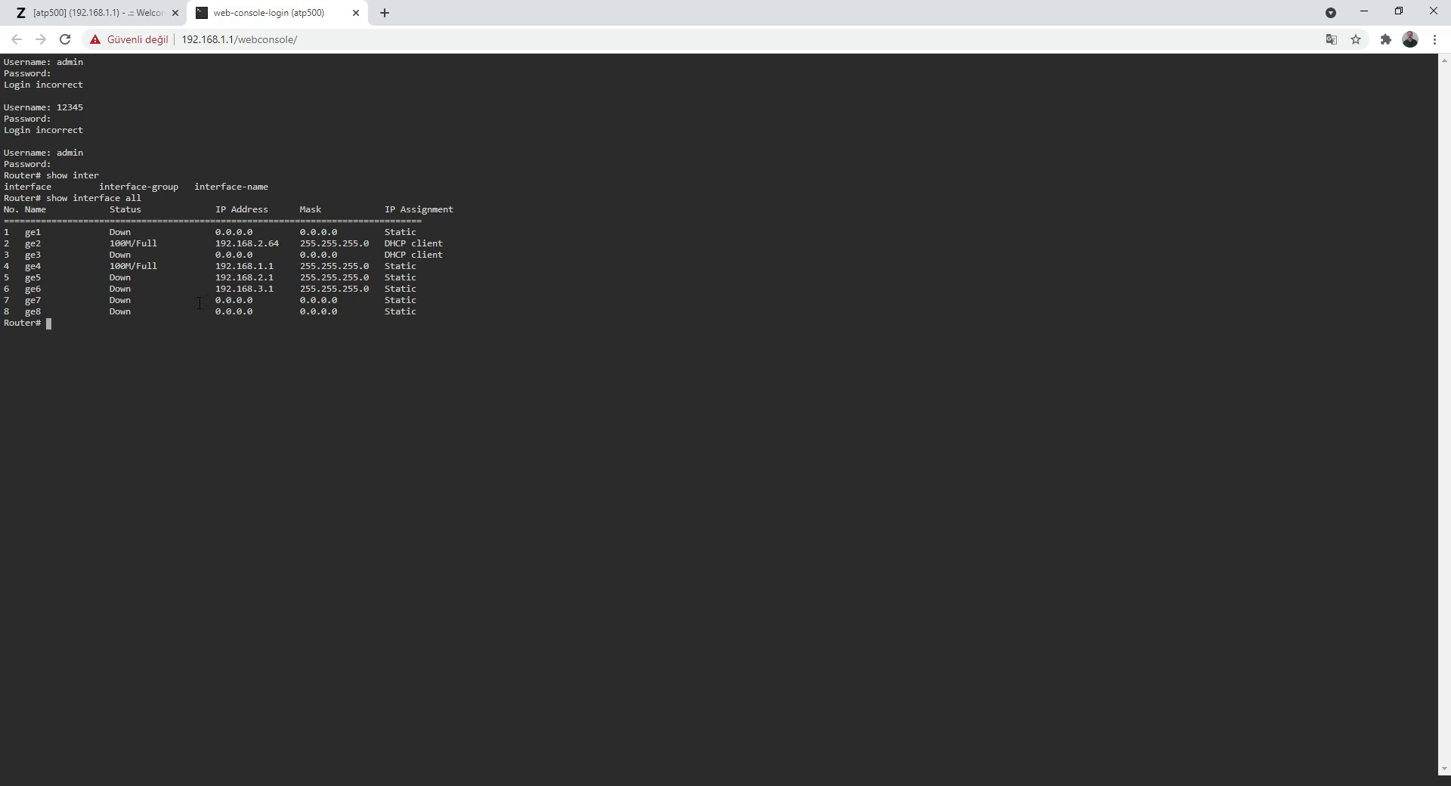
key(question)
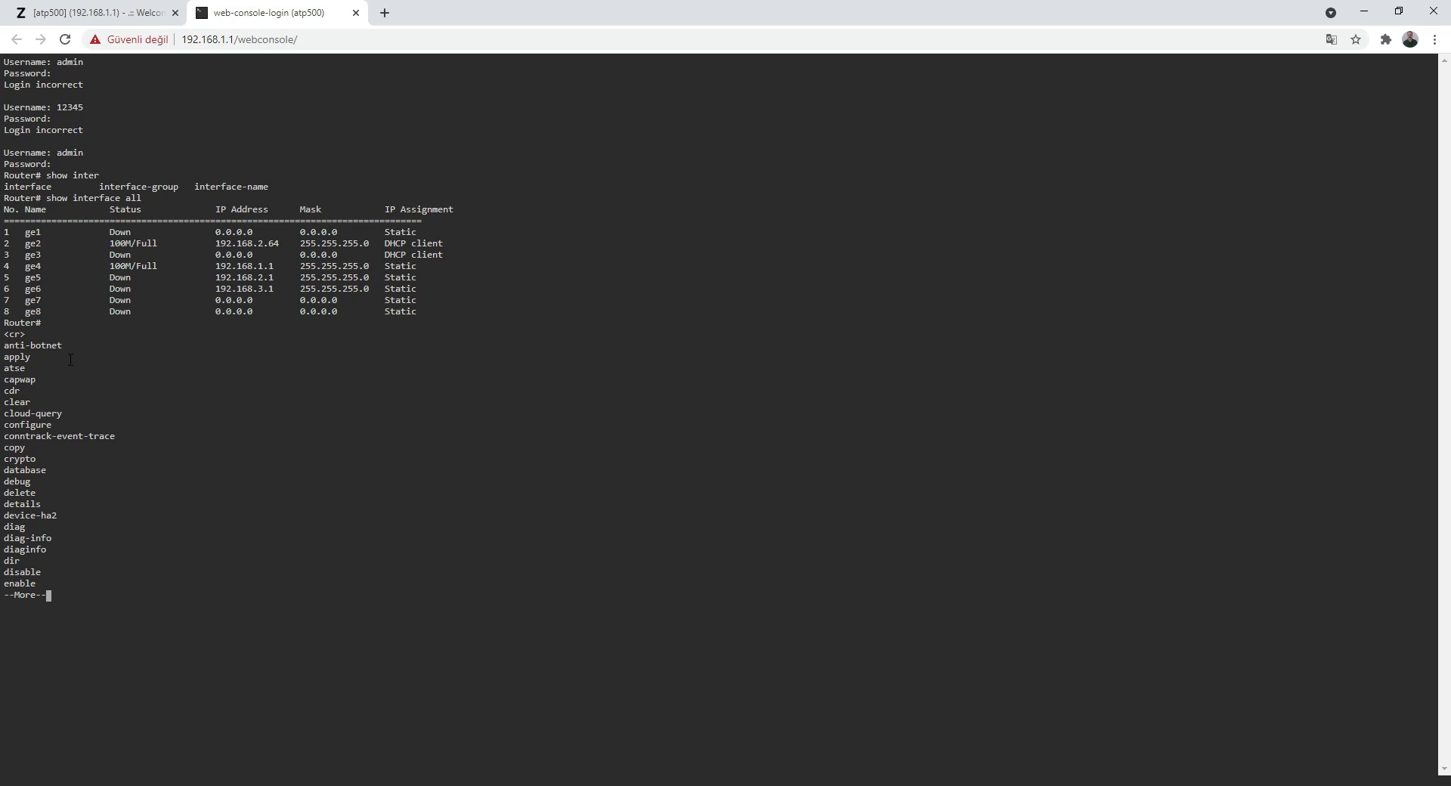
Step: Page to the end of the command list, then view the dashboard's CLI log of recorded commands
click(98, 15)
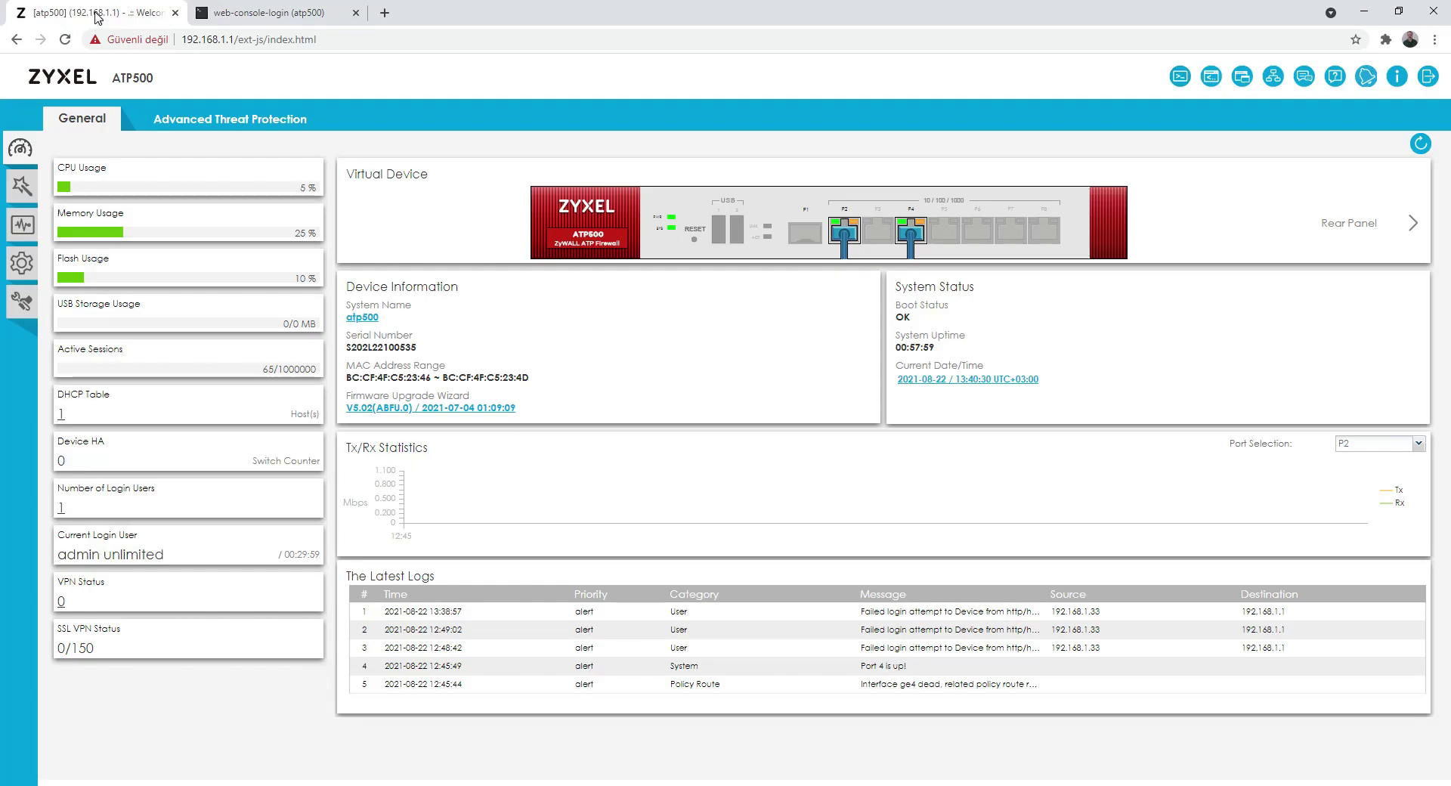
click(223, 21)
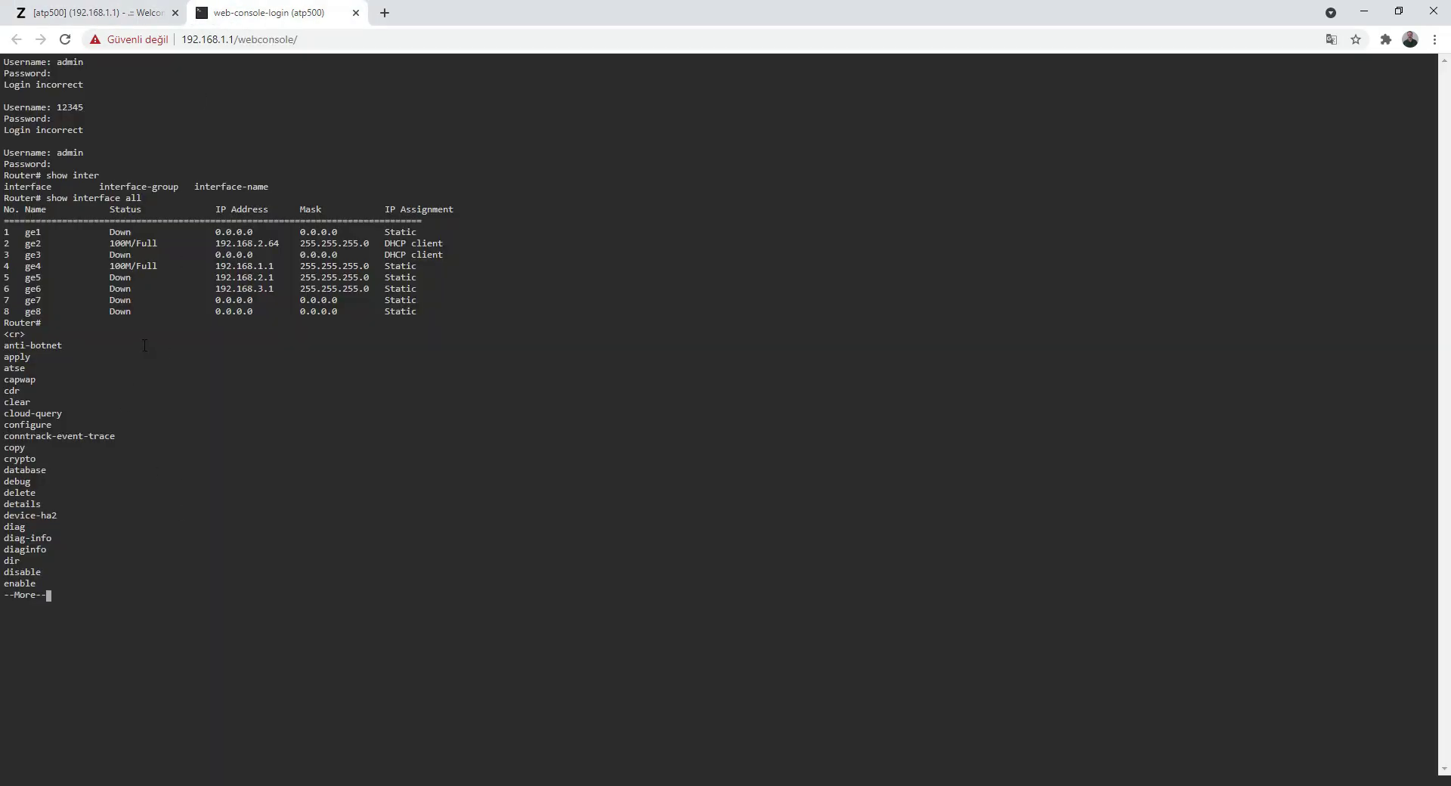
key(space)
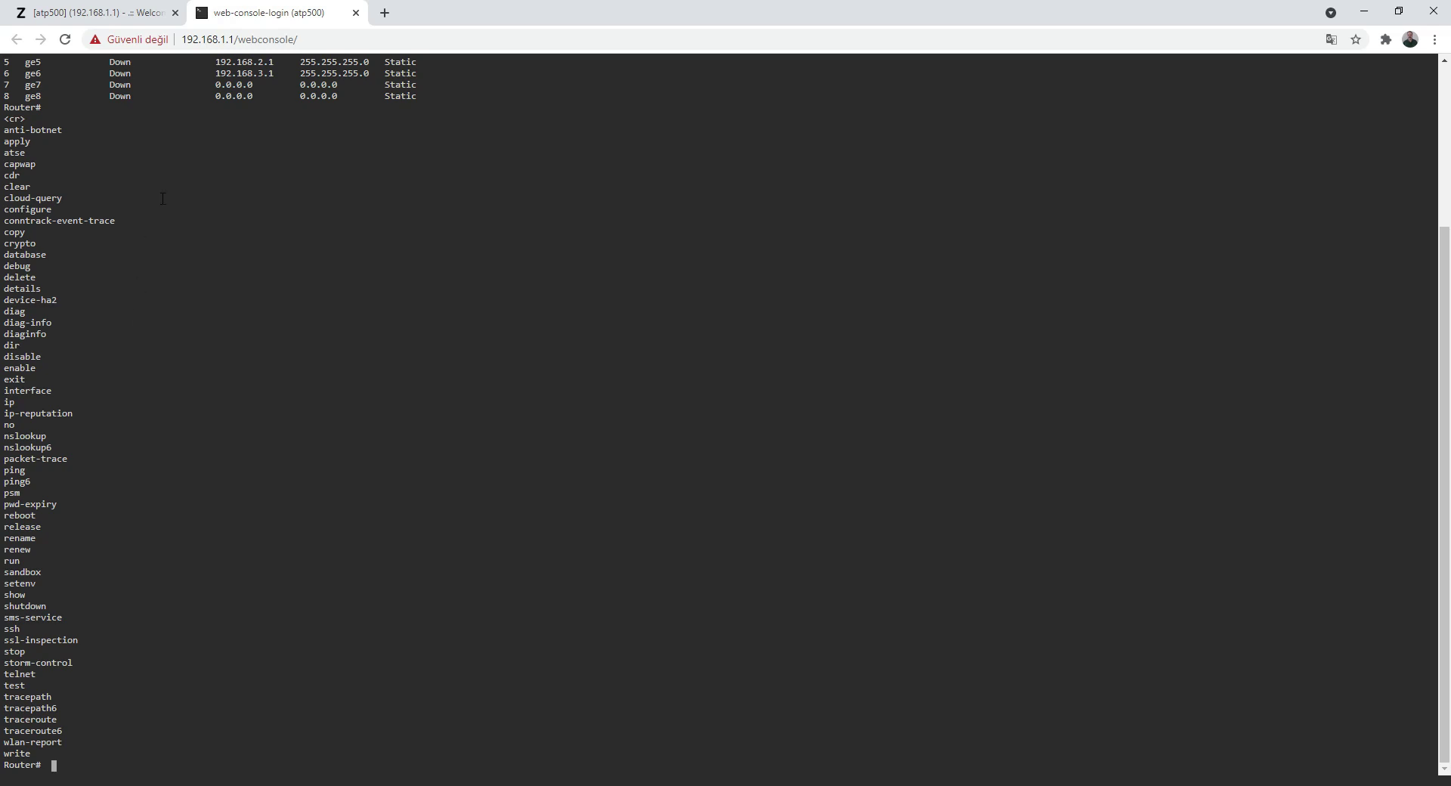
click(102, 13)
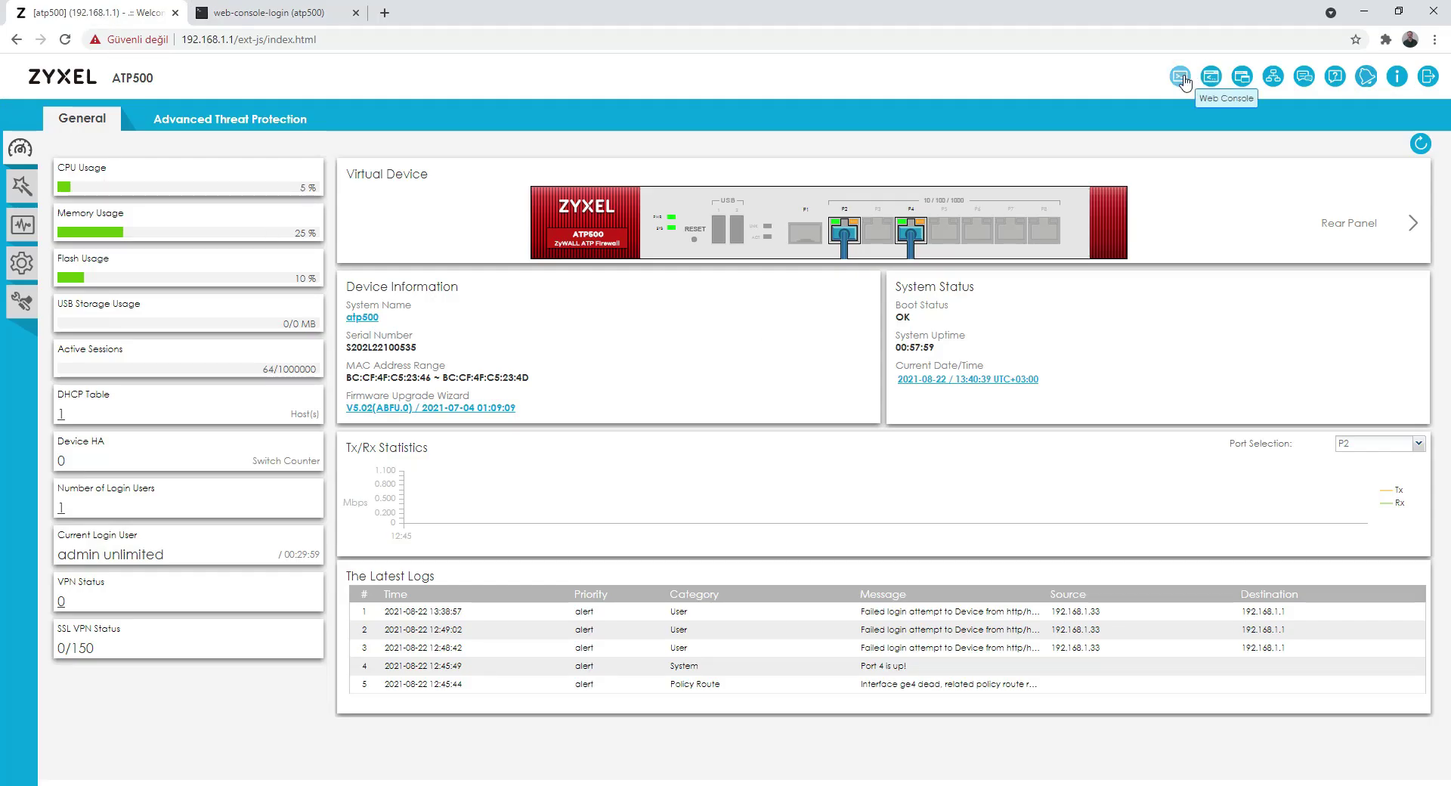
click(1209, 78)
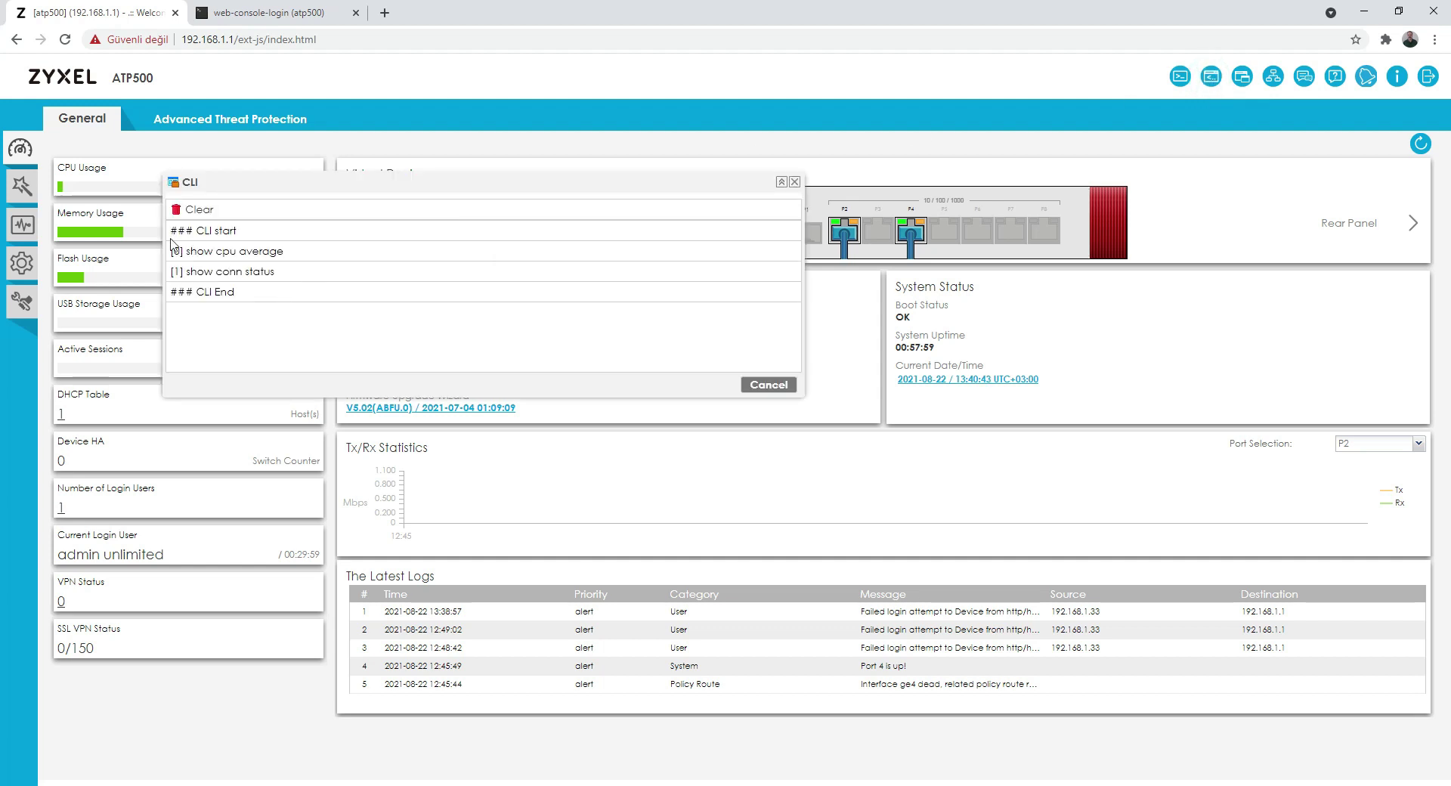
Step: Close the CLI command log, glance at the web console, and settle back on the dashboard
click(795, 183)
click(298, 13)
click(125, 13)
click(260, 15)
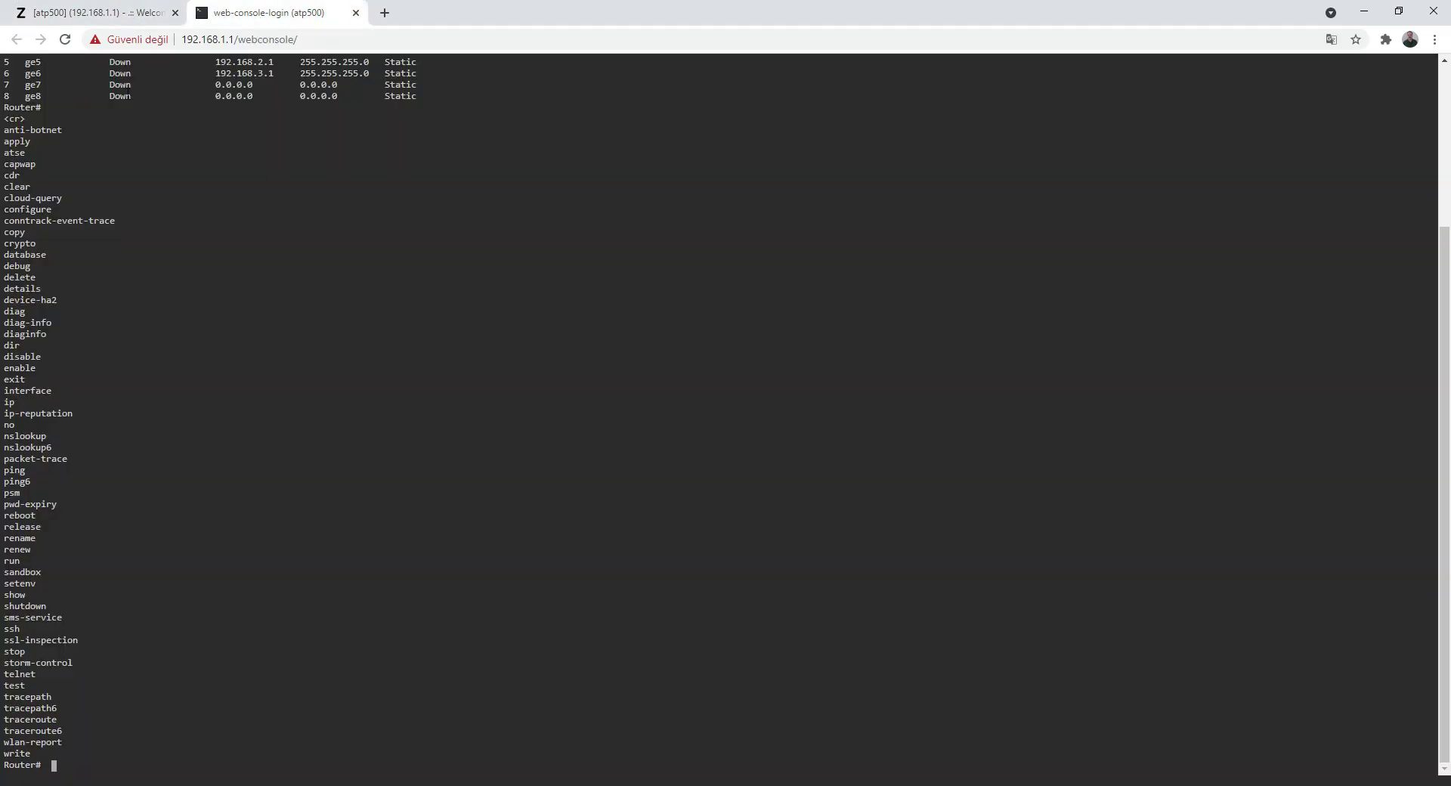
click(108, 16)
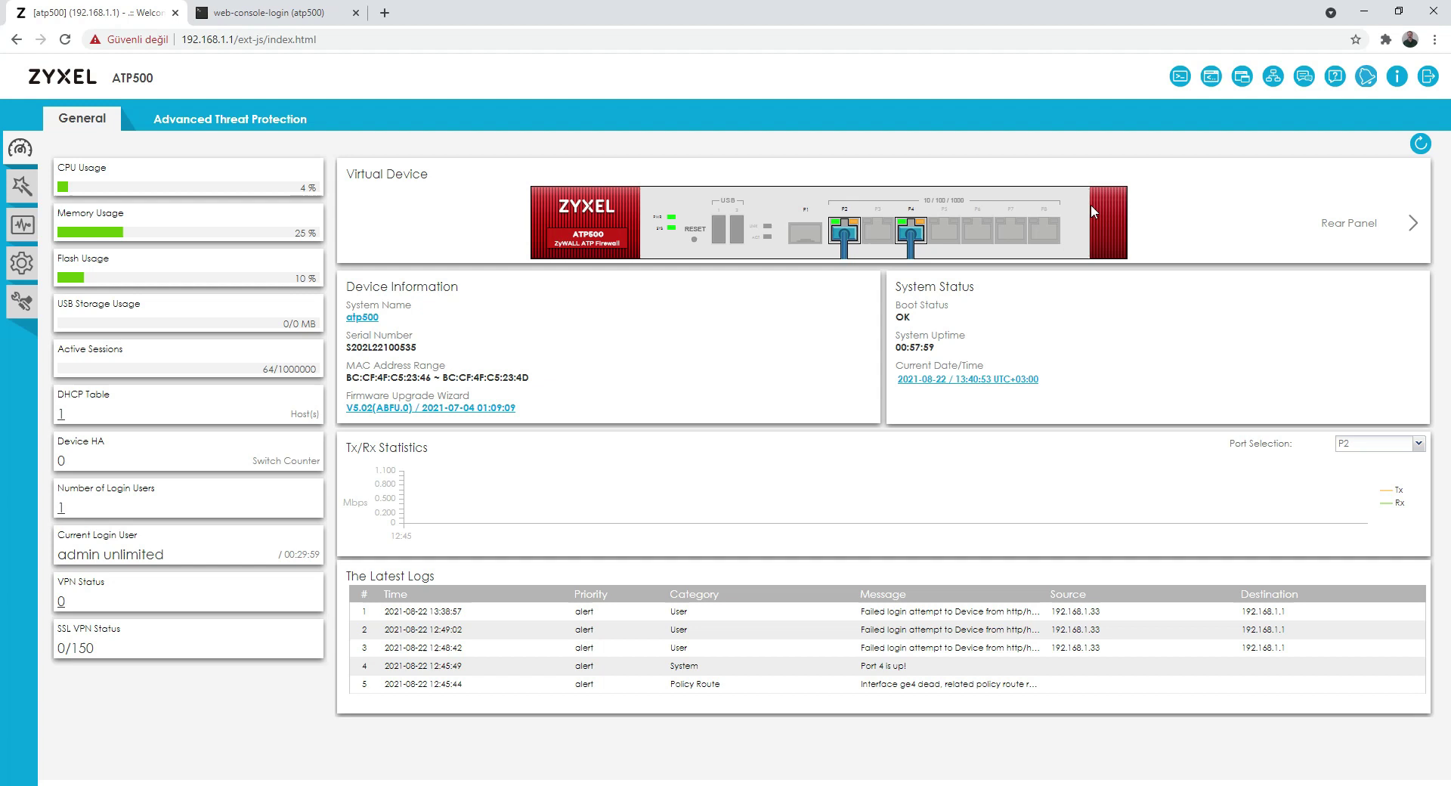
Step: Look up what references the Anti Malware default_profile object, then bring up the Site Map
click(1240, 85)
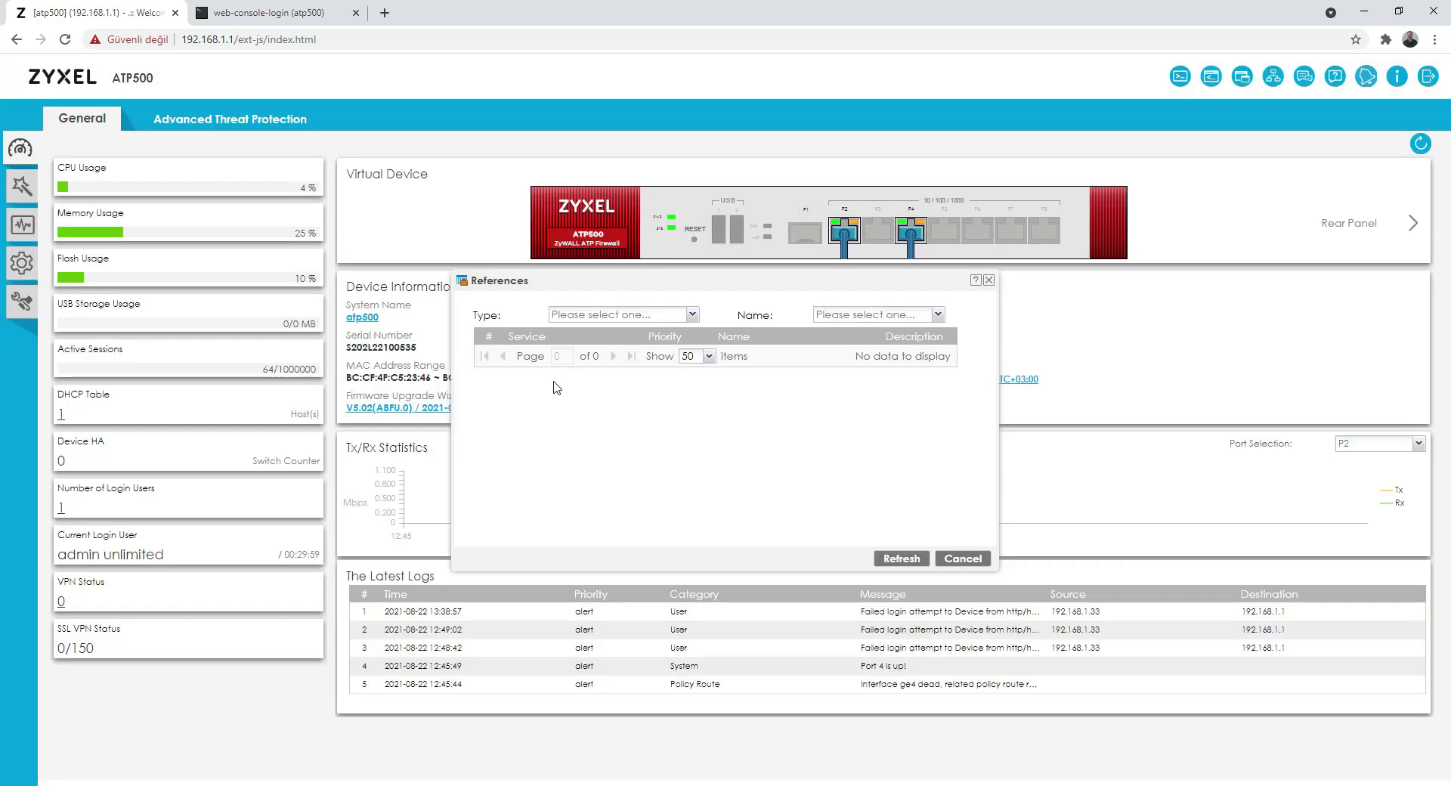
click(691, 316)
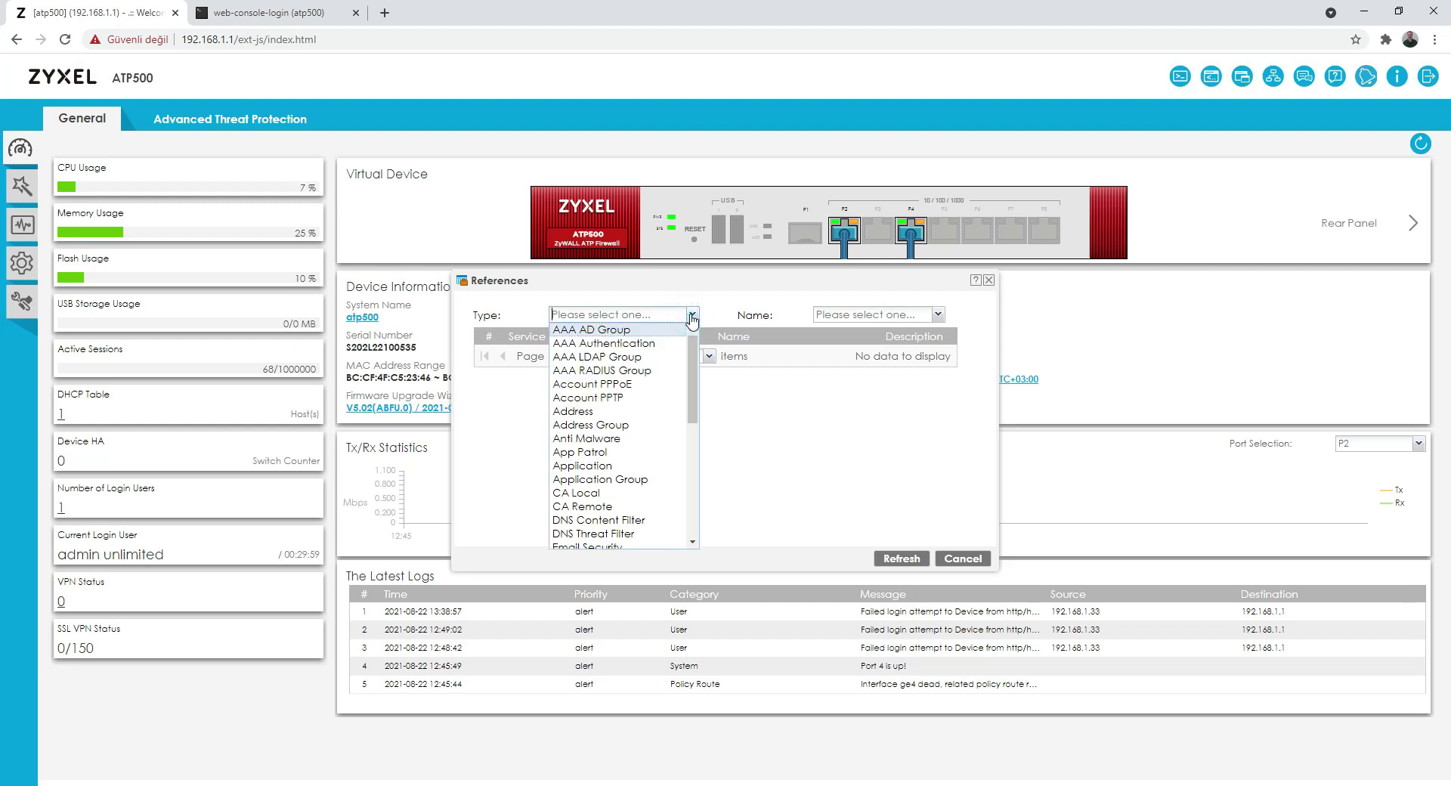
click(630, 440)
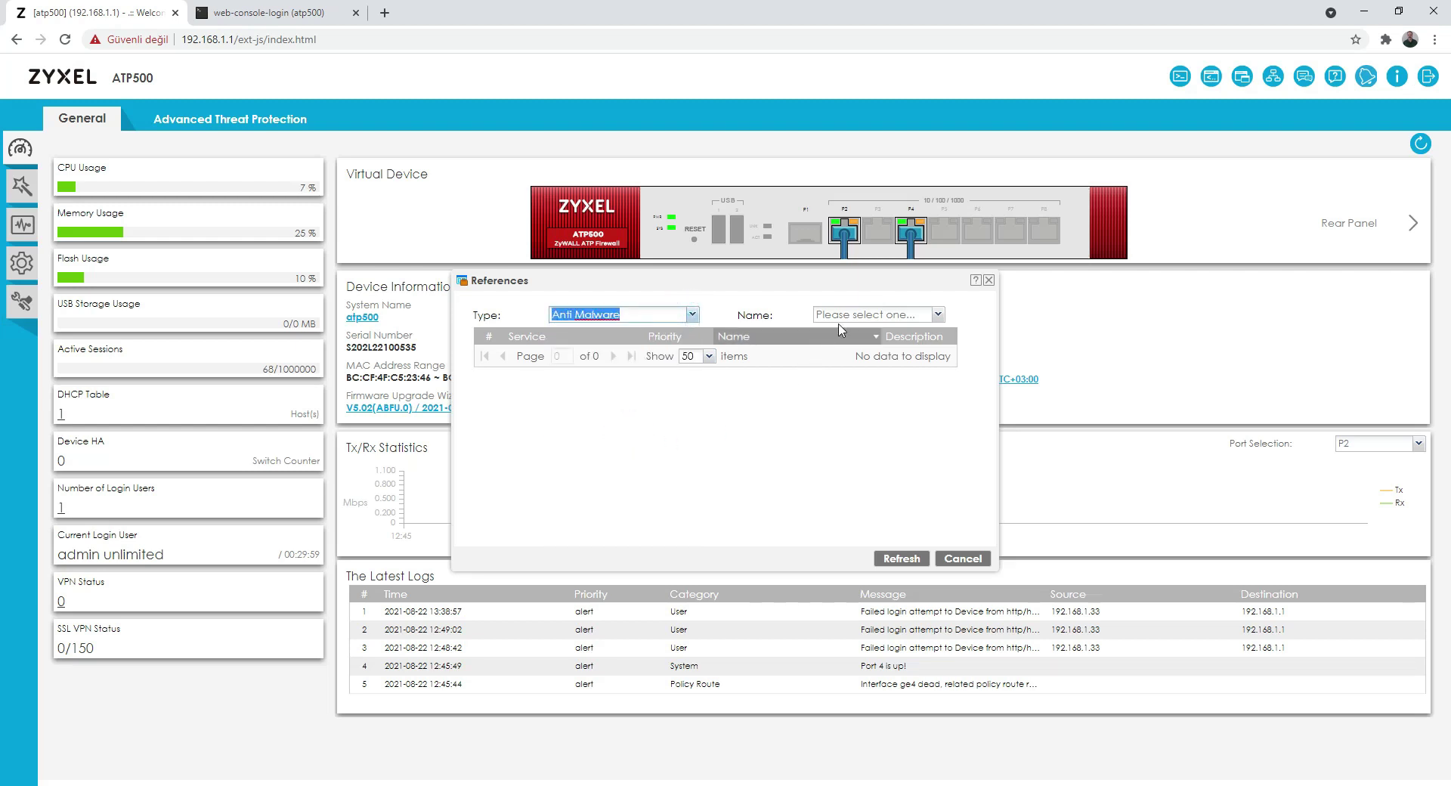
click(938, 316)
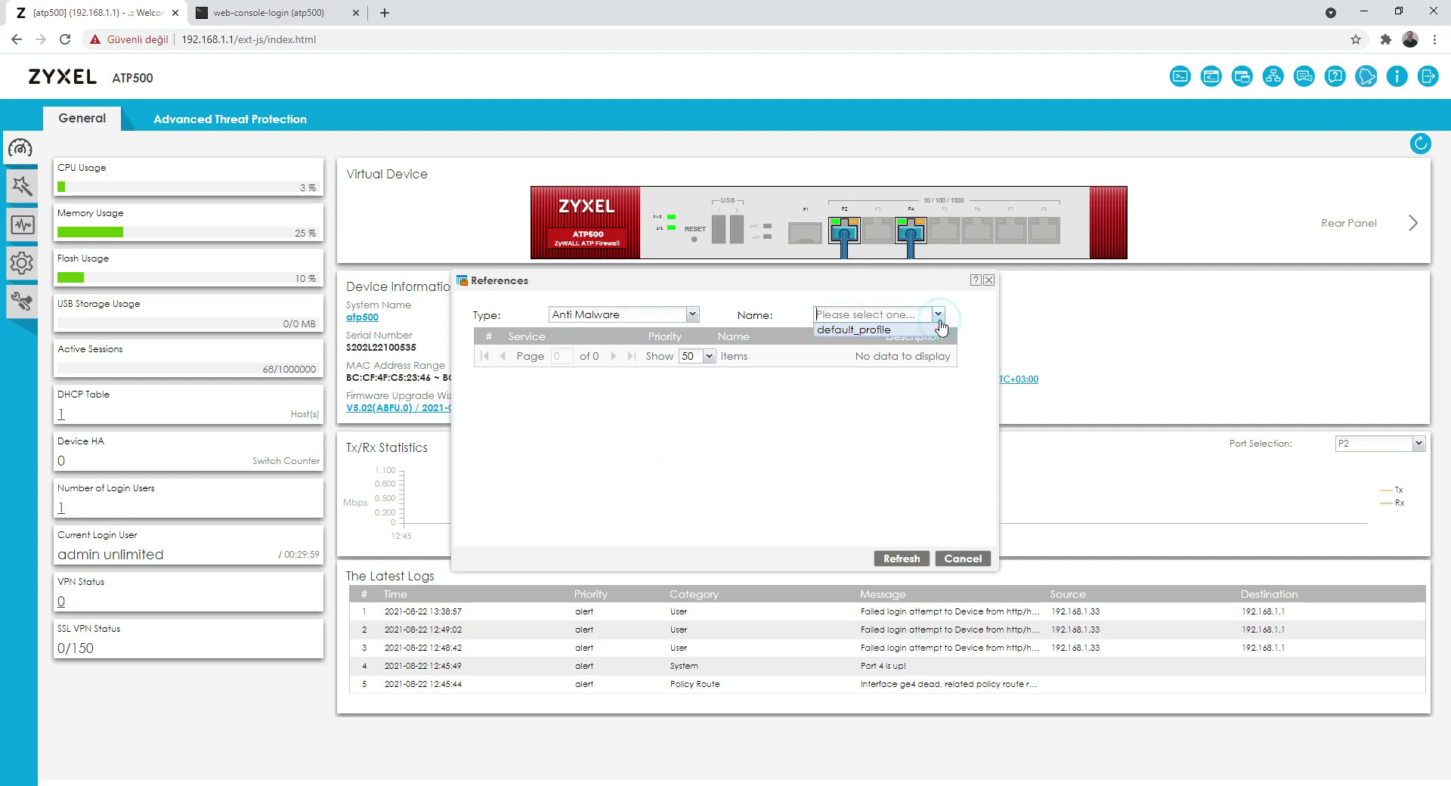
click(938, 315)
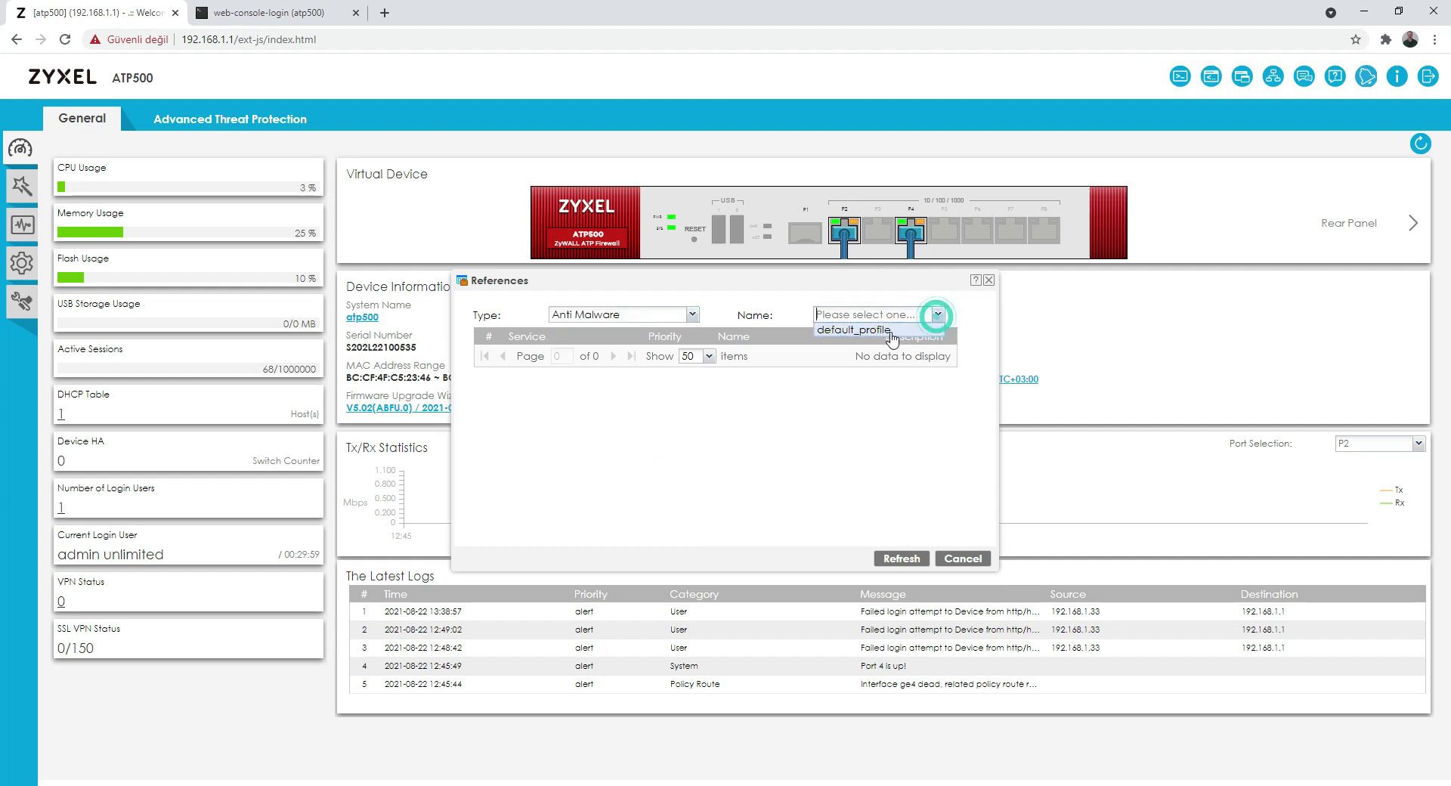
click(874, 325)
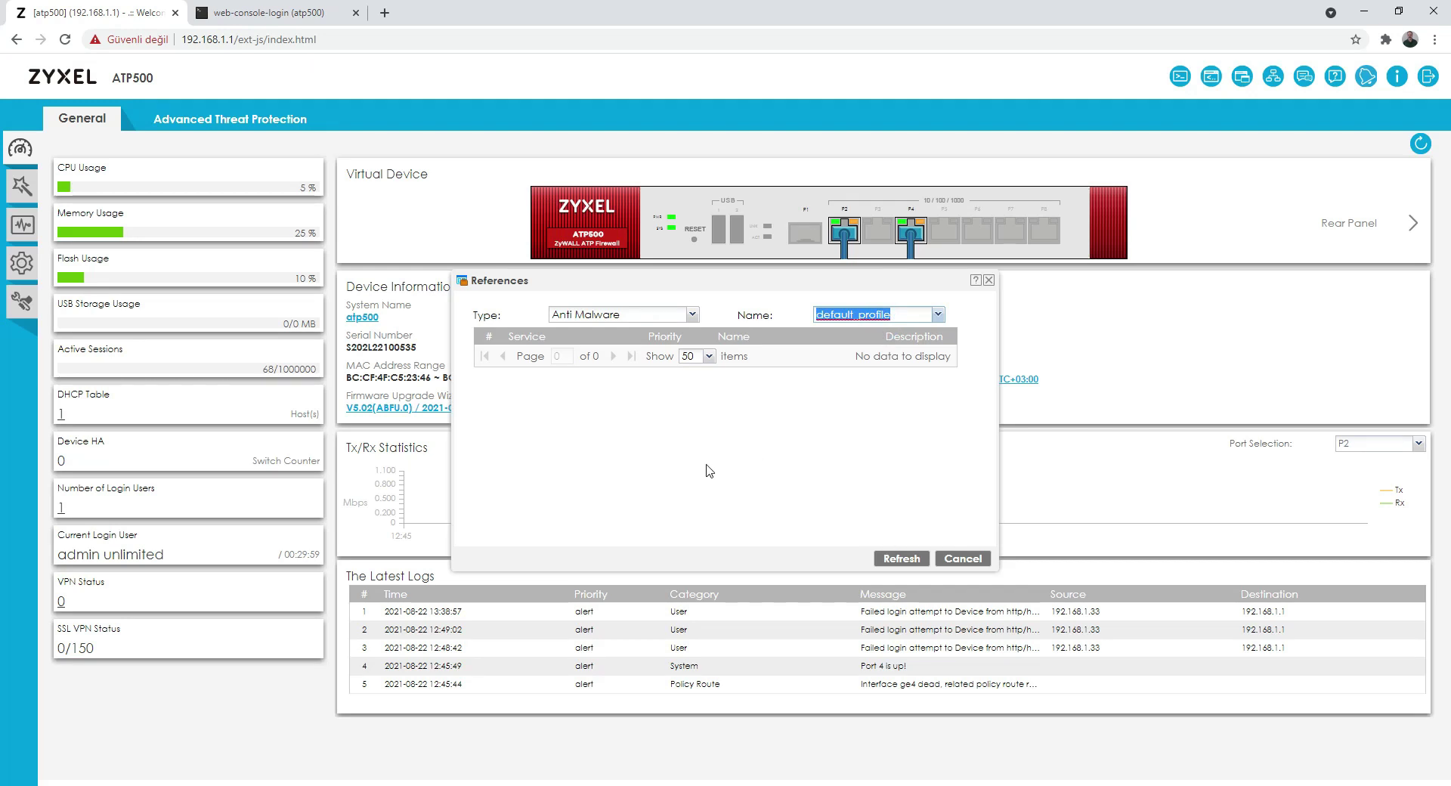
click(896, 560)
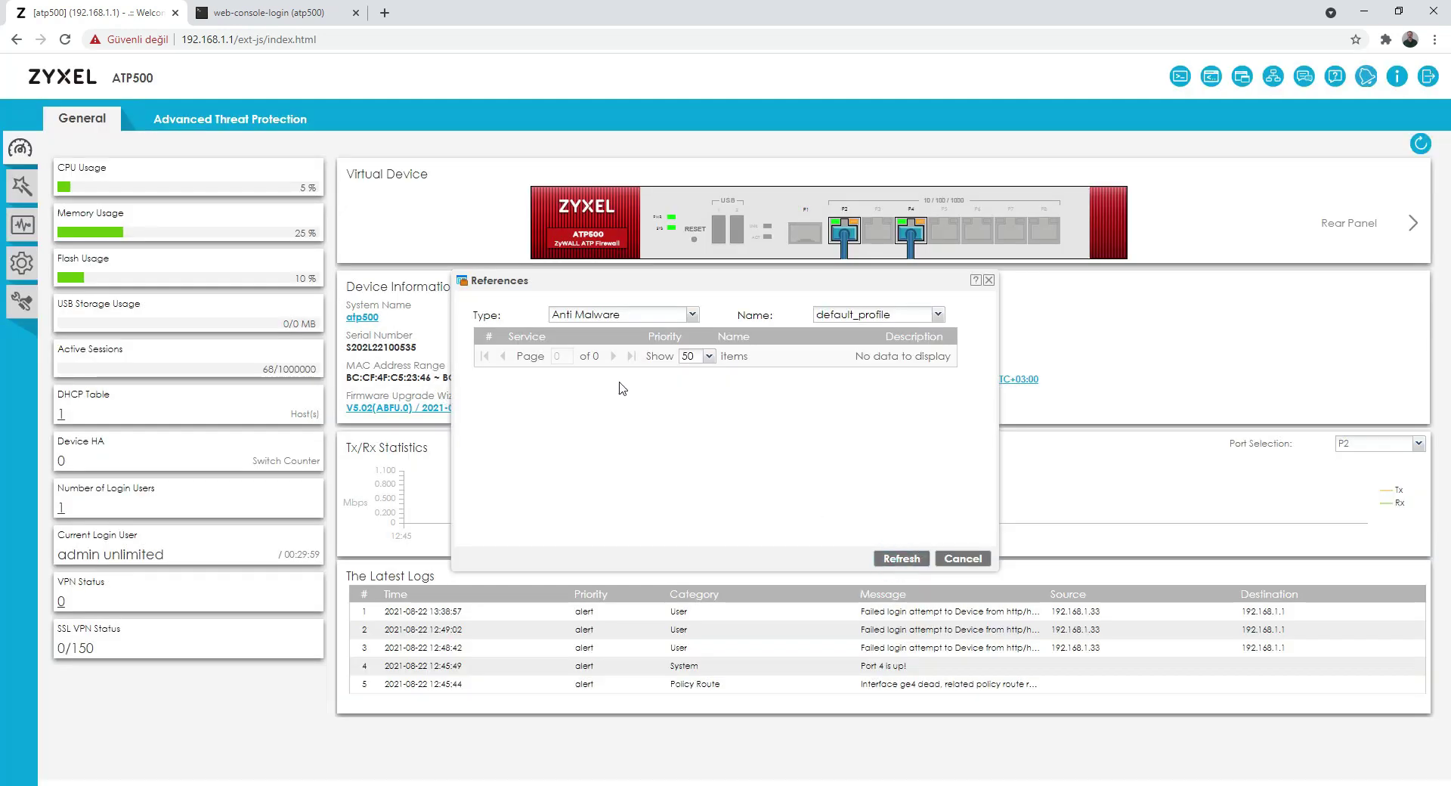
click(989, 280)
click(1273, 77)
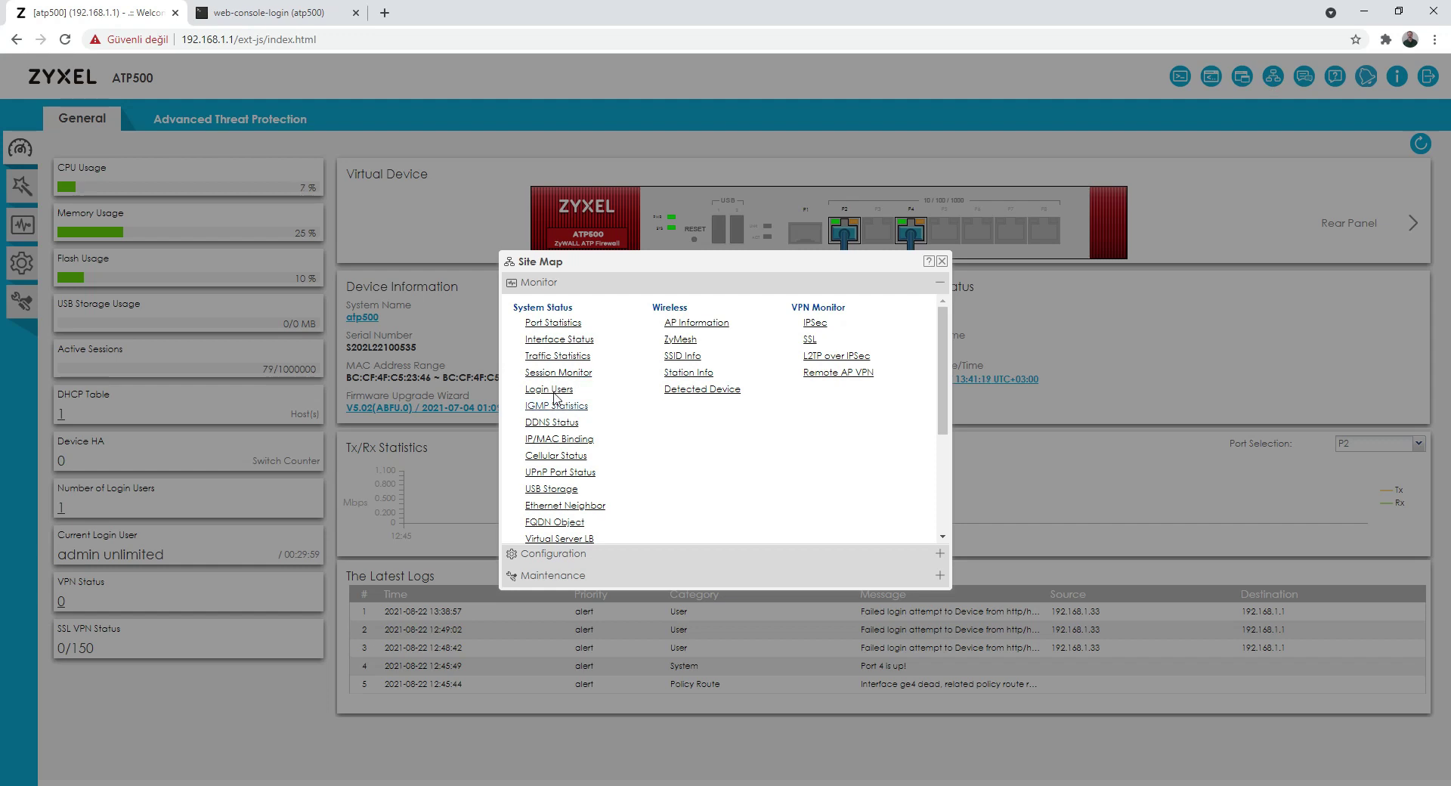
Step: In the Site Map, go to Monitor > Wireless > SSID Info
scroll(595, 414, down, 2)
scroll(593, 414, up, 2)
click(681, 355)
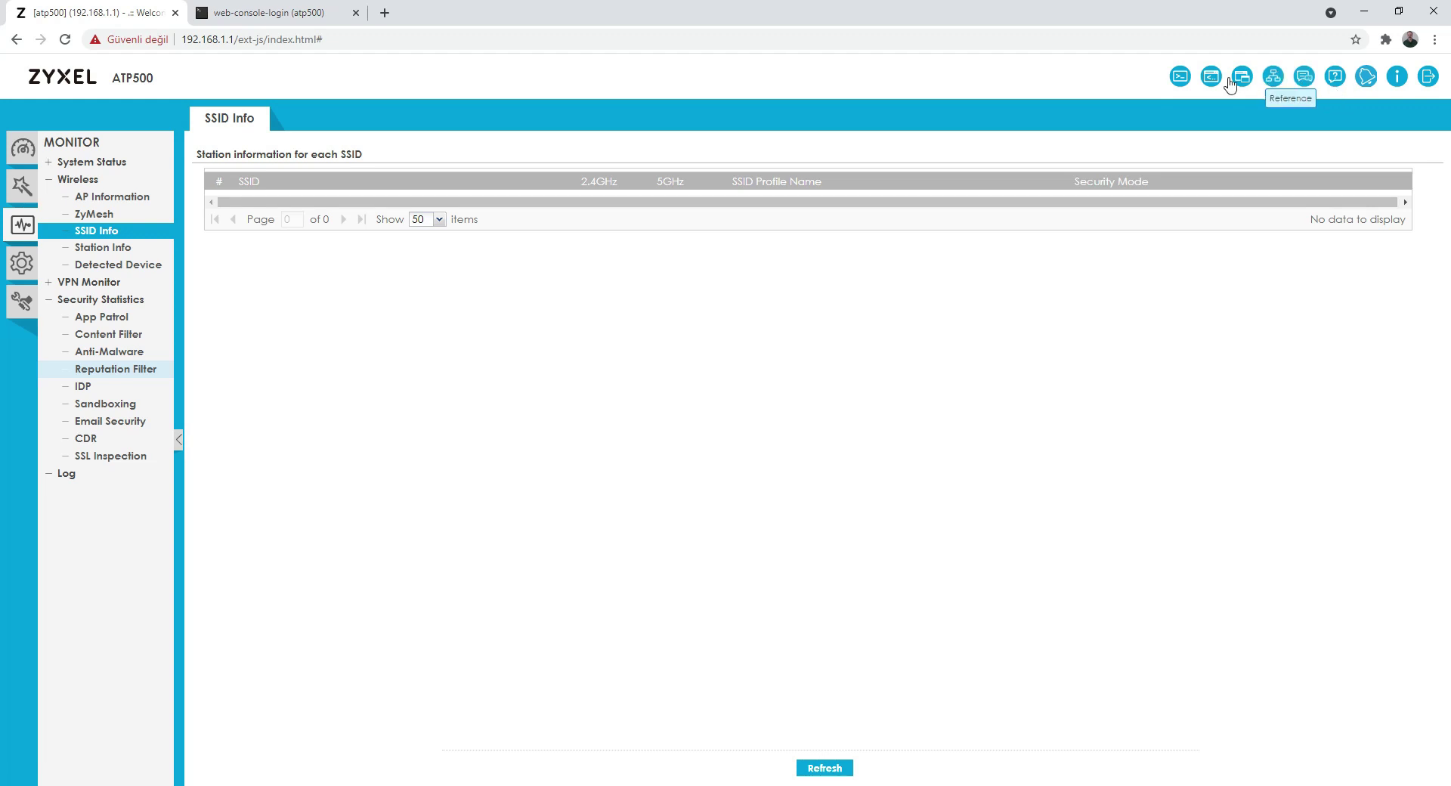
Step: Open the Zyxel Community forum in a new tab, return to the ATP500, and dismiss the help popup
click(1302, 79)
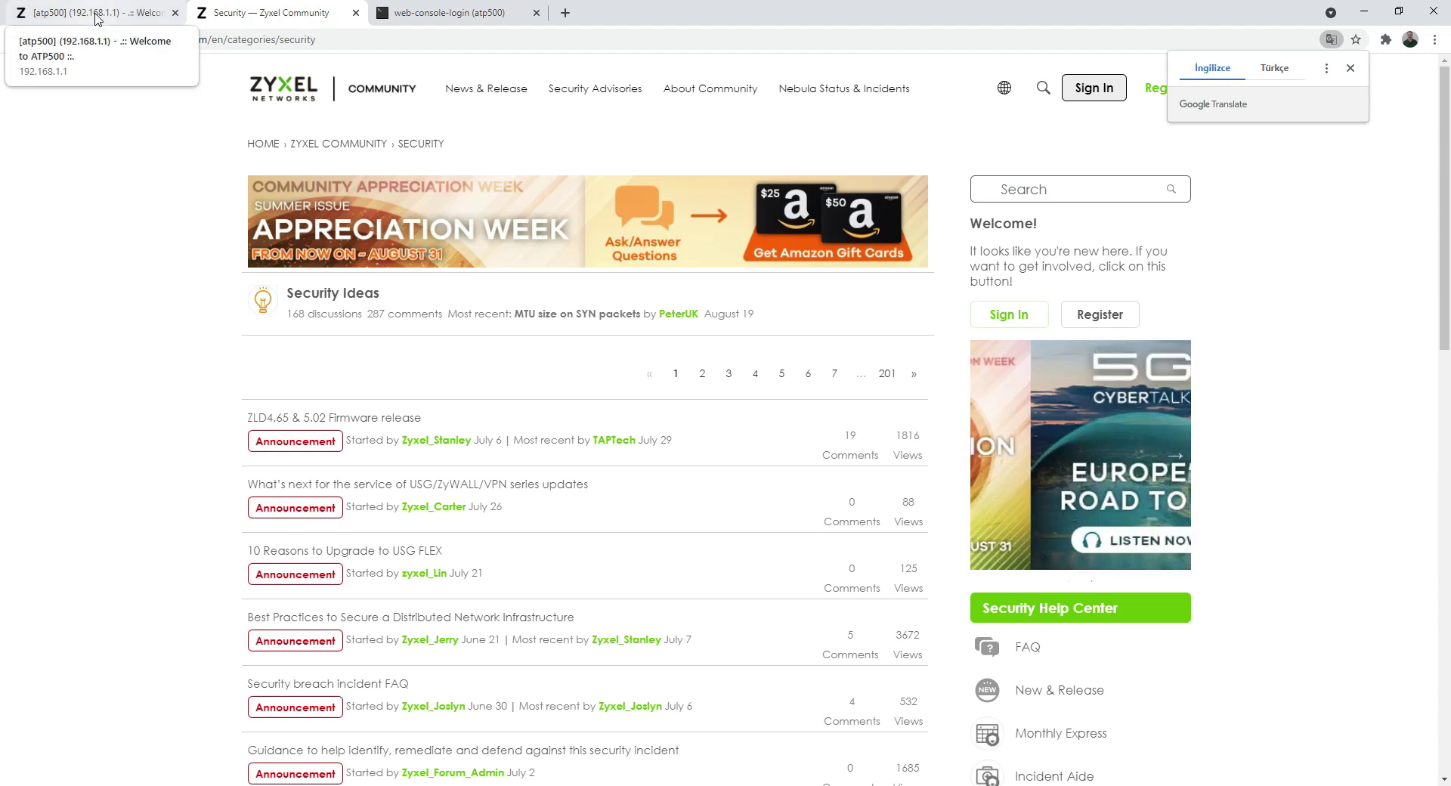
click(96, 17)
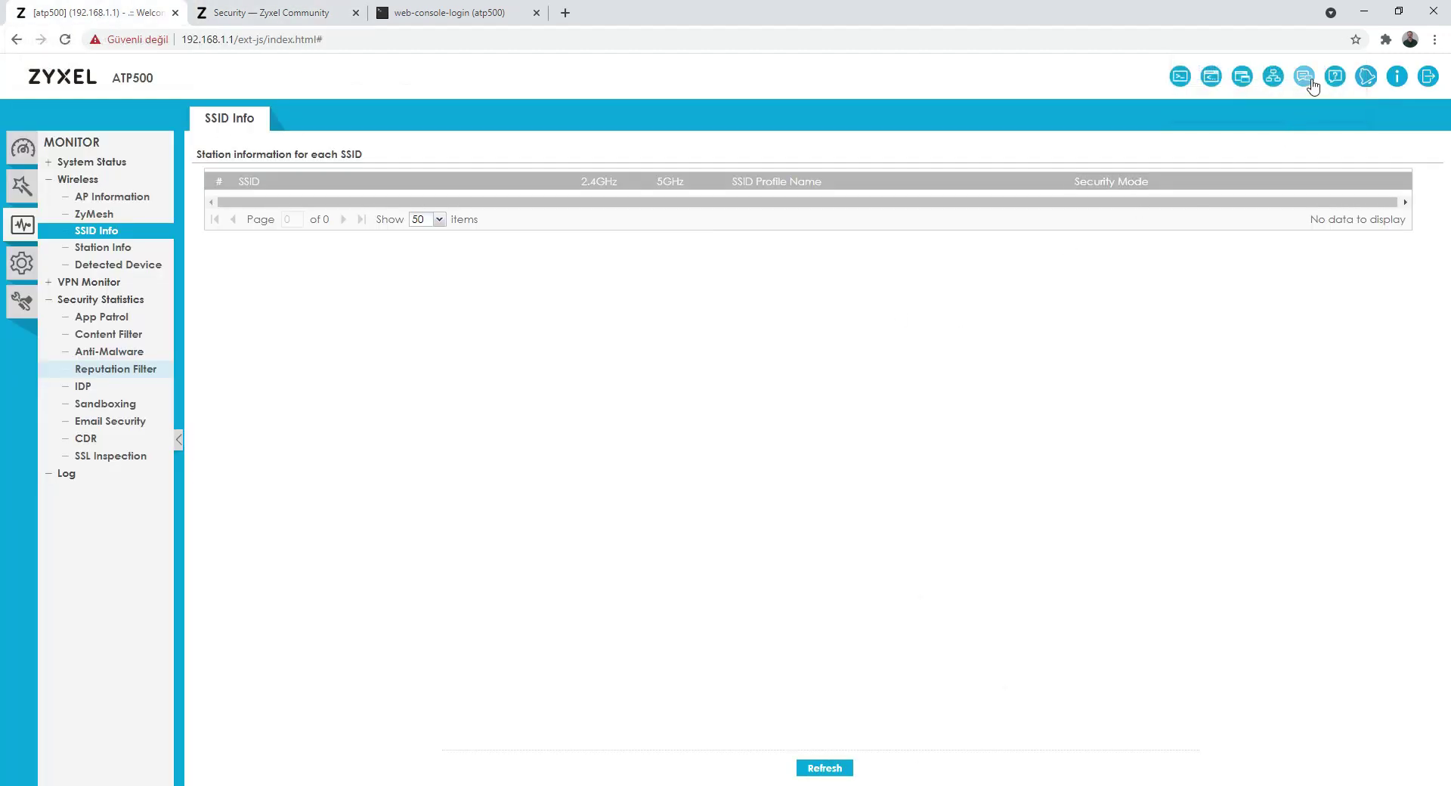
click(1335, 78)
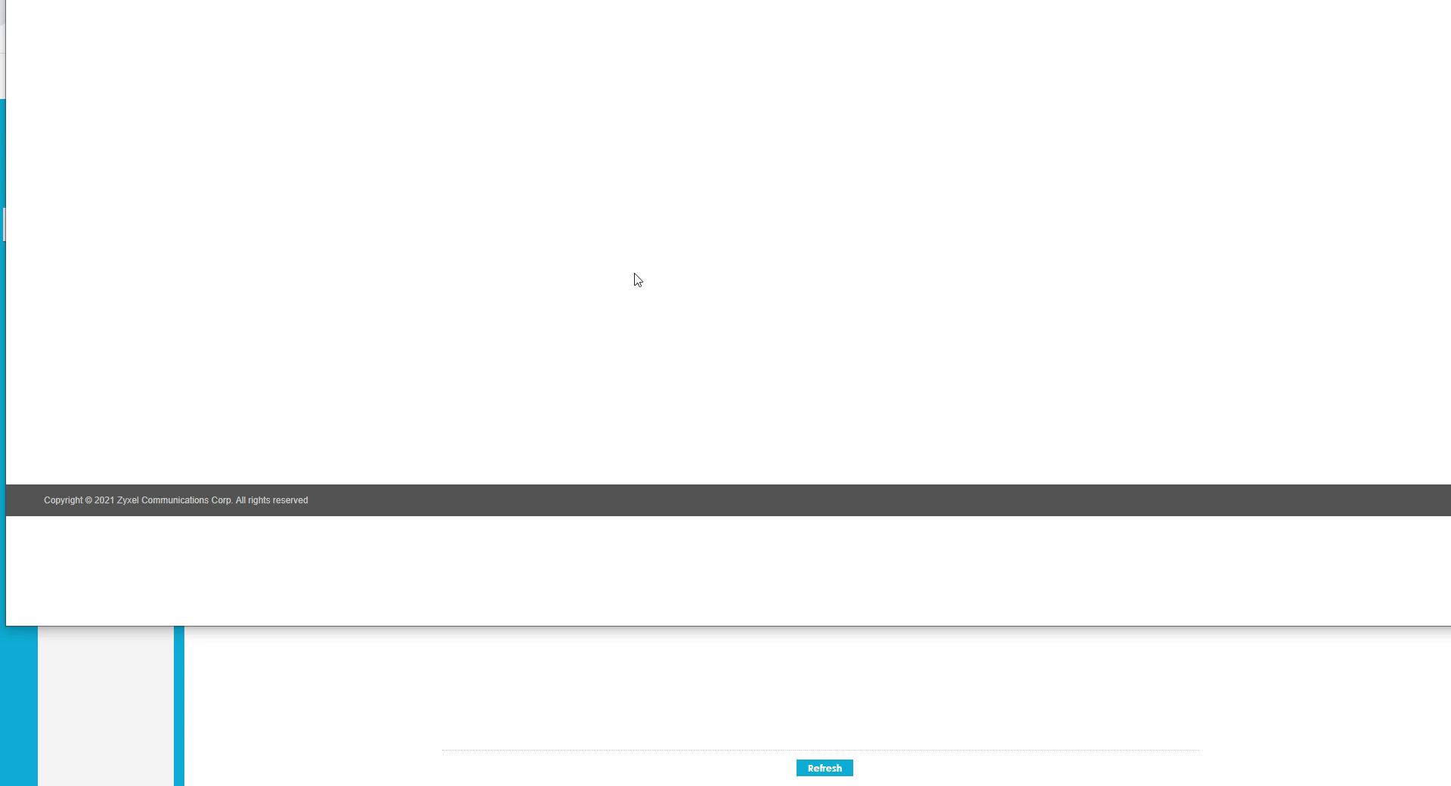
click(469, 668)
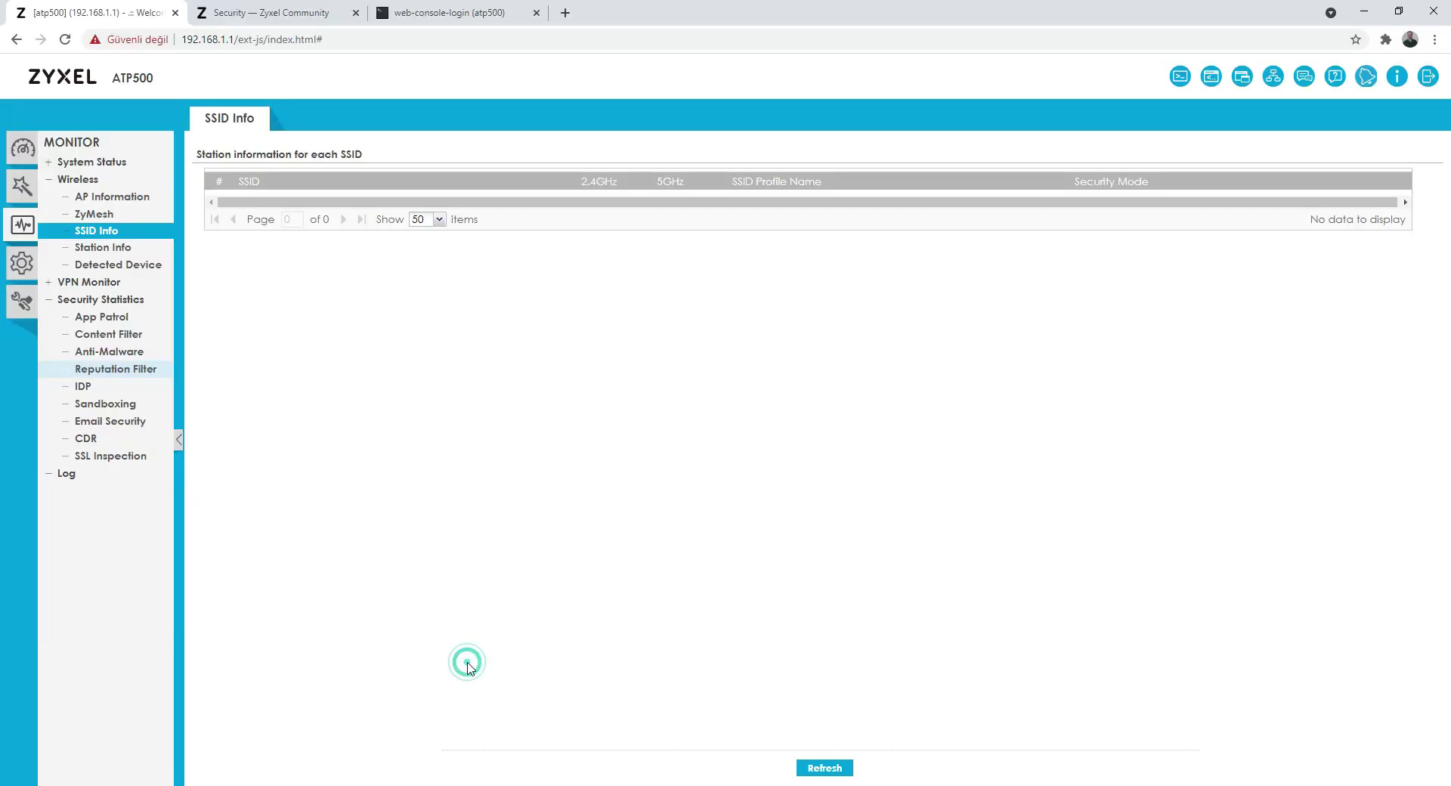
click(1368, 76)
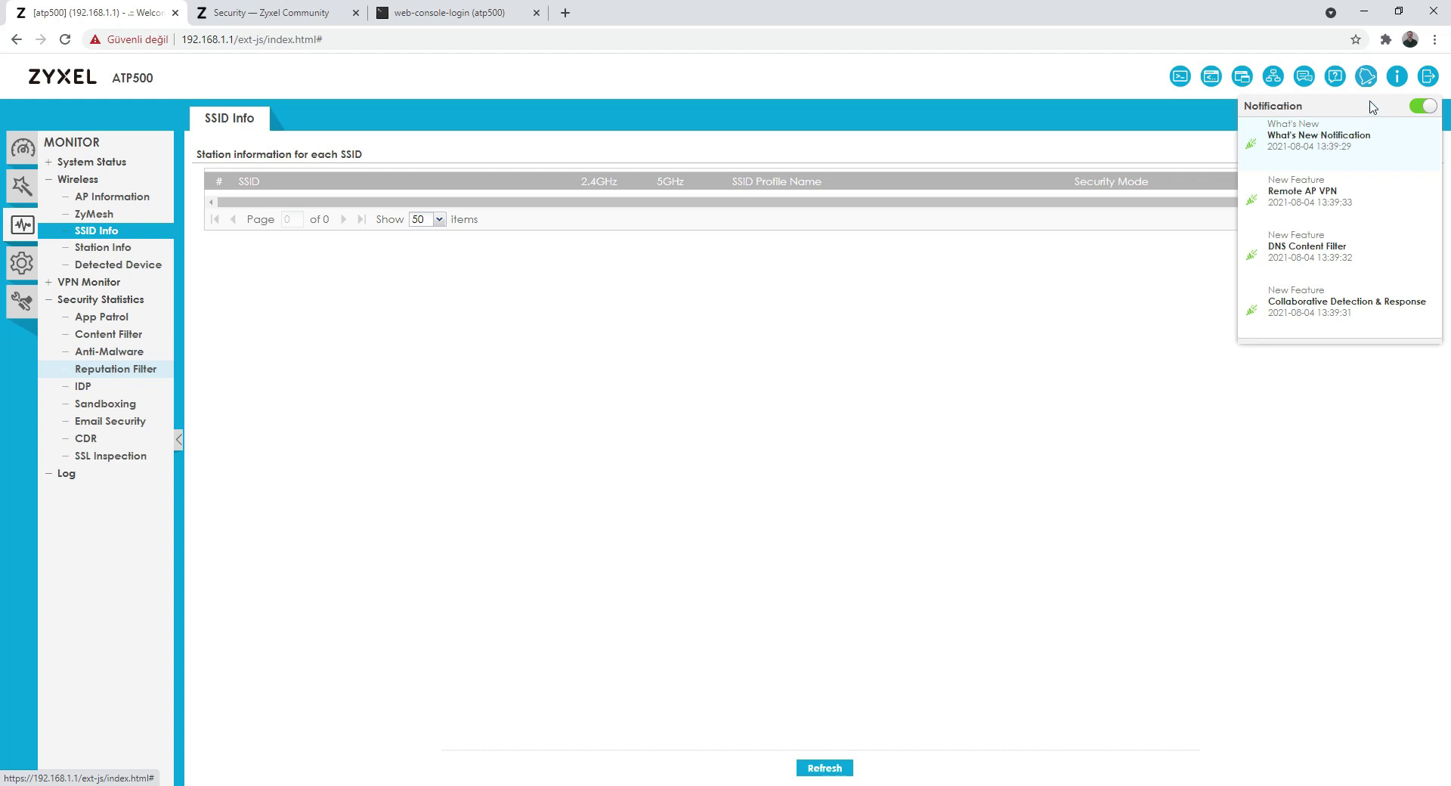
click(1315, 246)
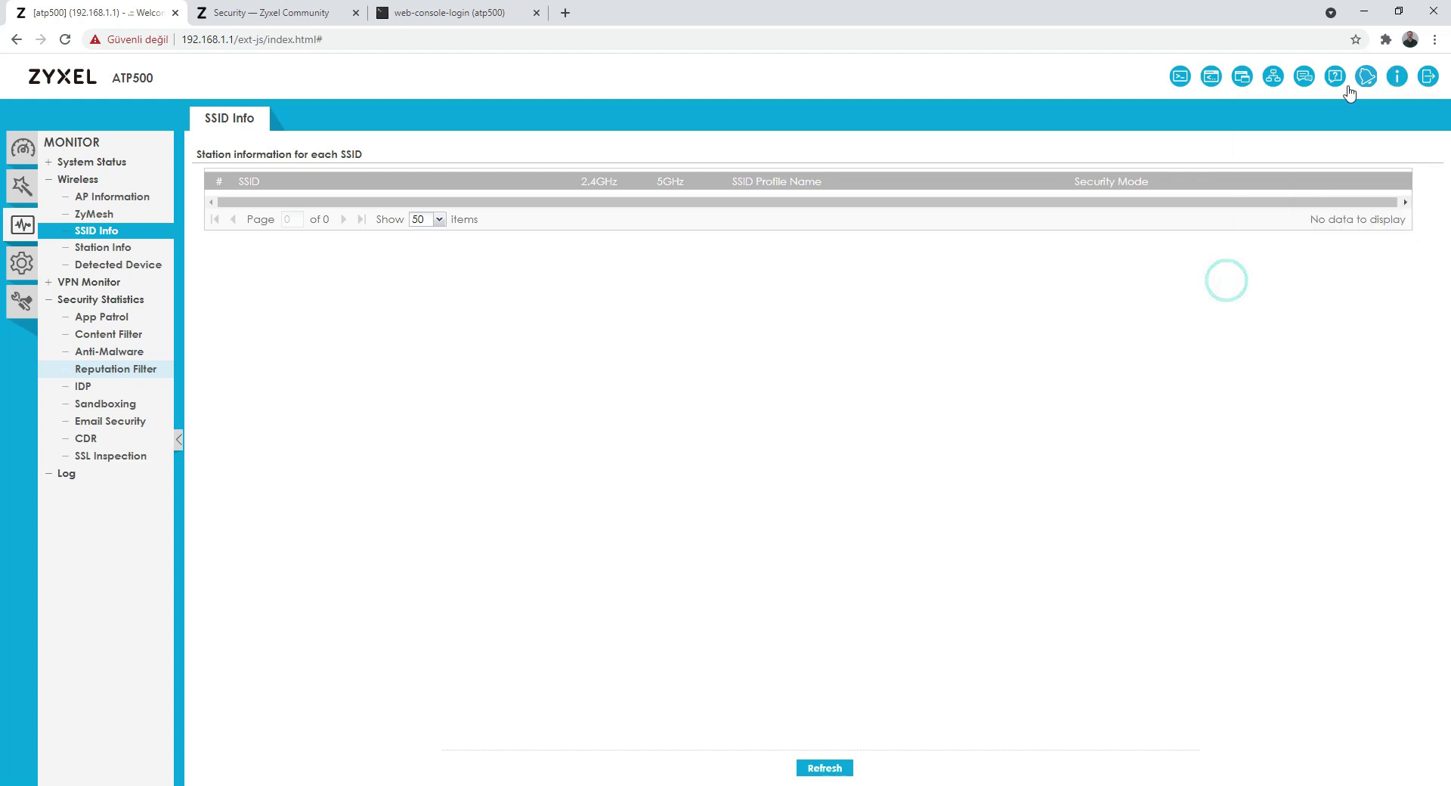
Step: Check firmware V5.02(ABFU.0) in the About dialog, then log out and confirm Yes
click(1395, 76)
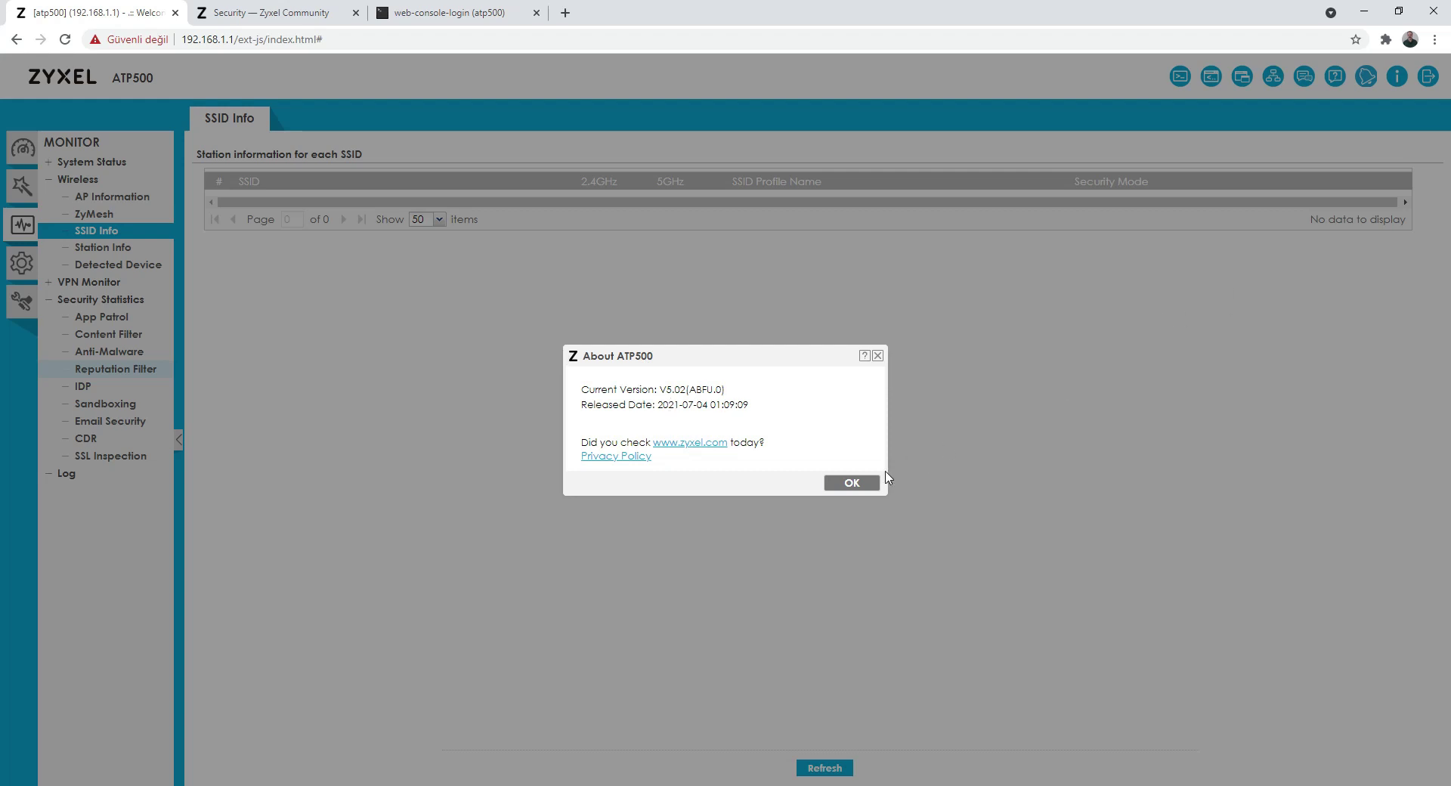
click(861, 482)
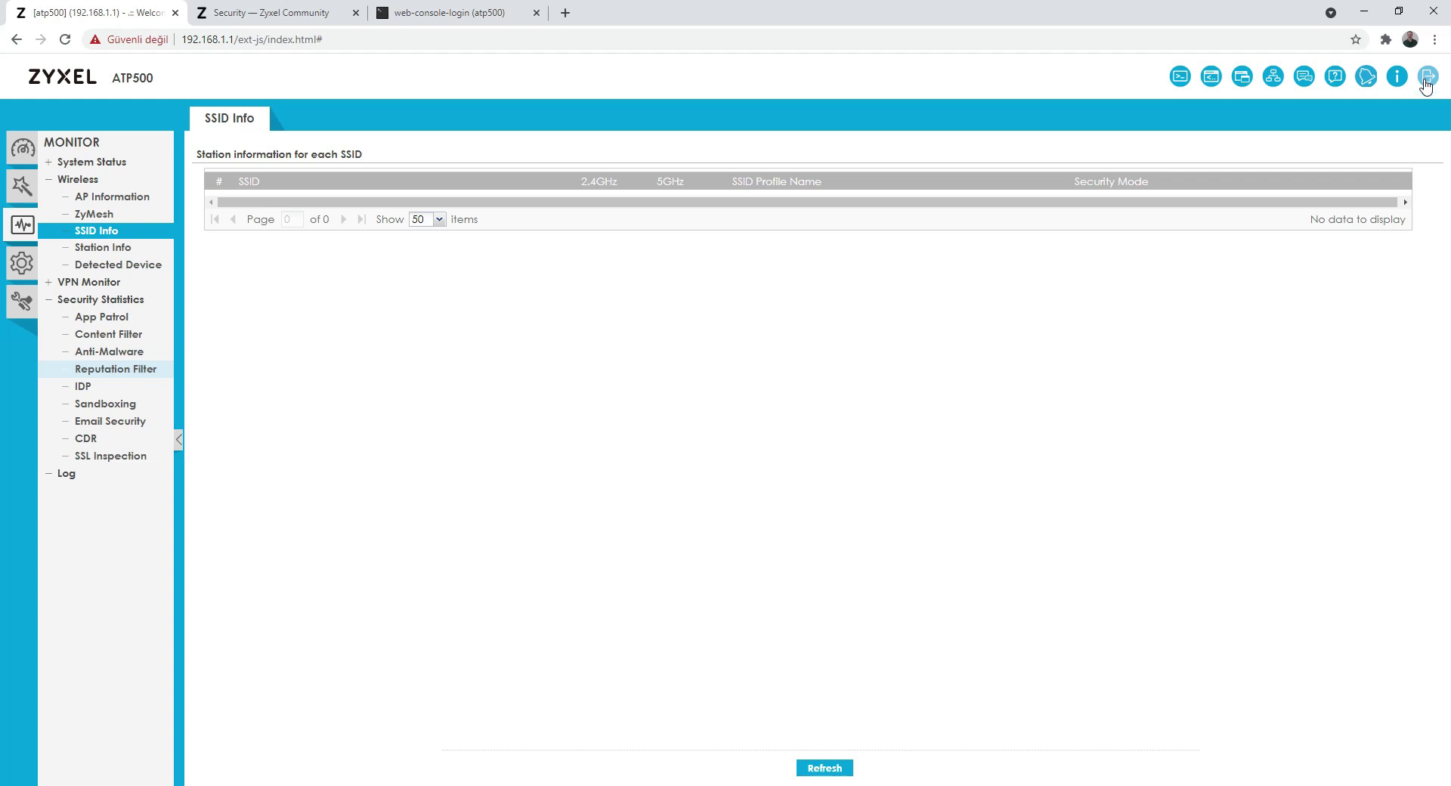
click(1425, 80)
click(688, 451)
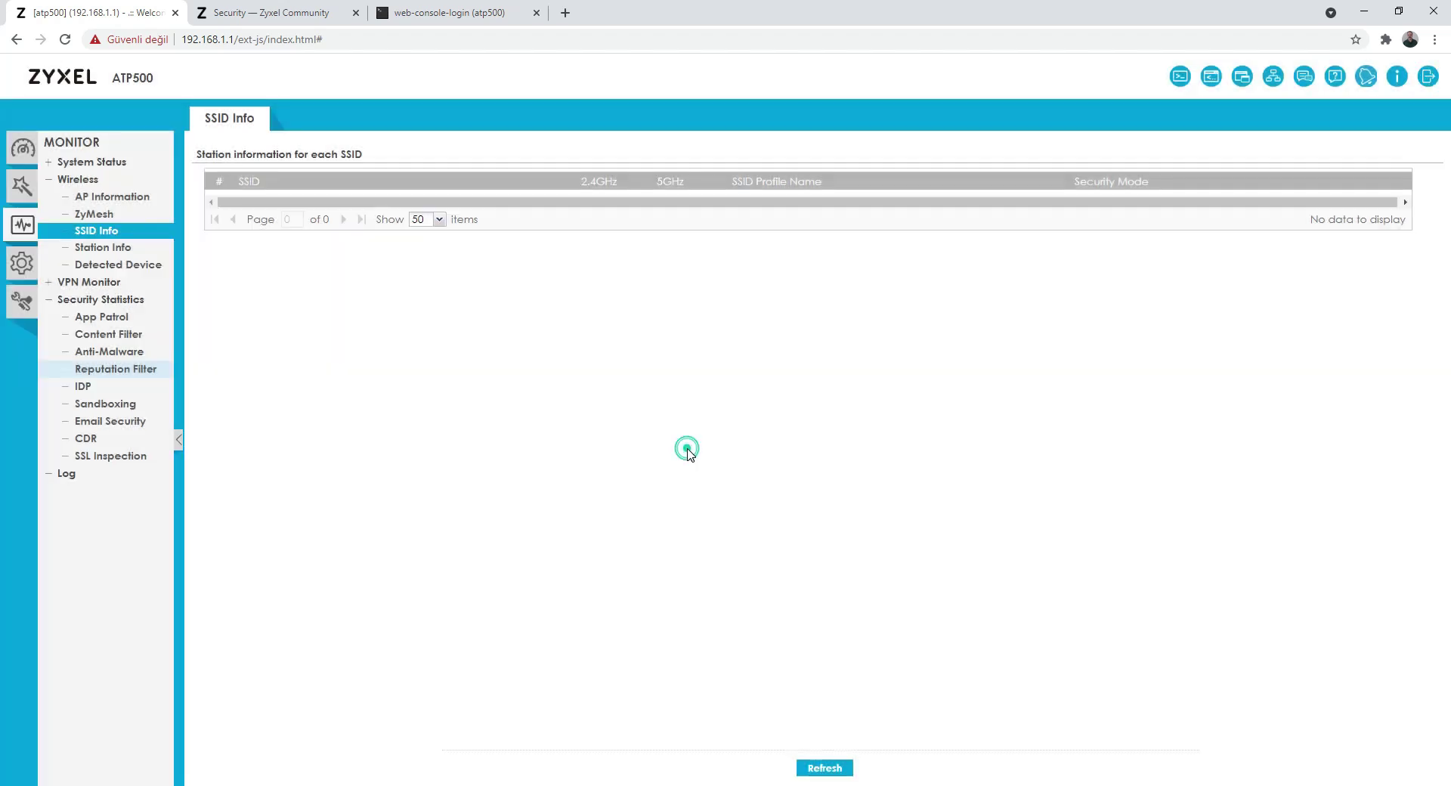